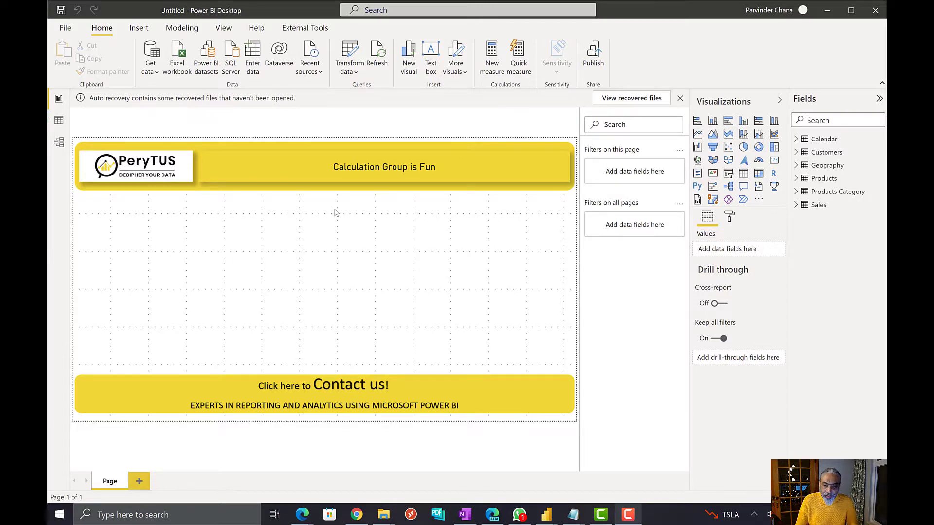
Examine the table relationships in the model diagram and the formula of the Sales measure.
click(58, 145)
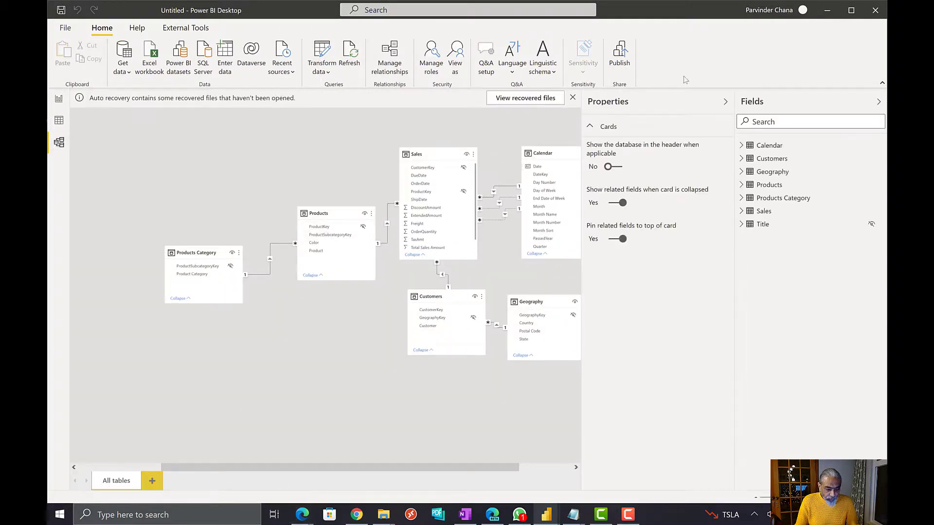
click(726, 103)
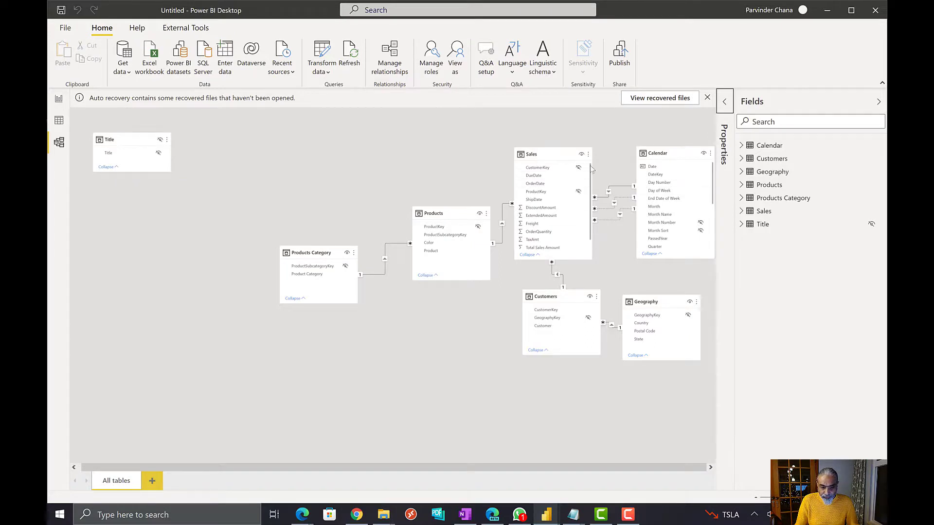
click(59, 98)
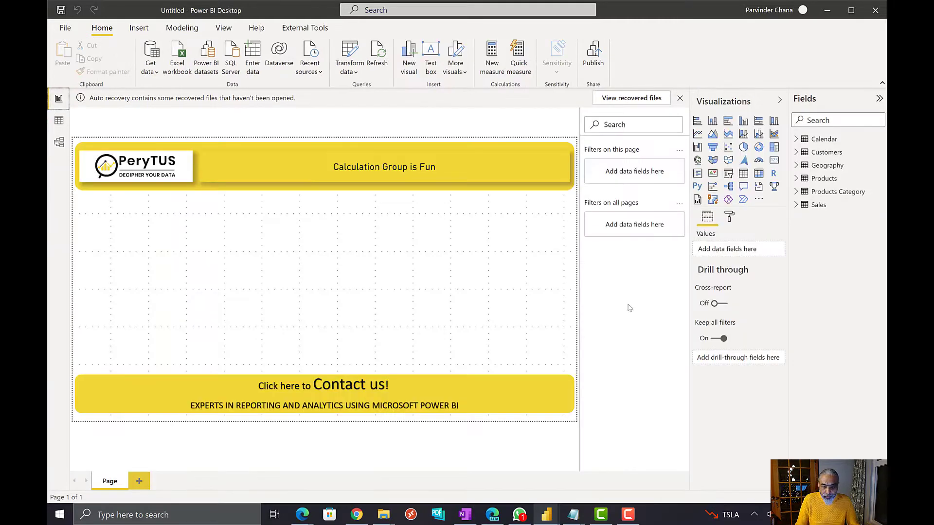
click(797, 206)
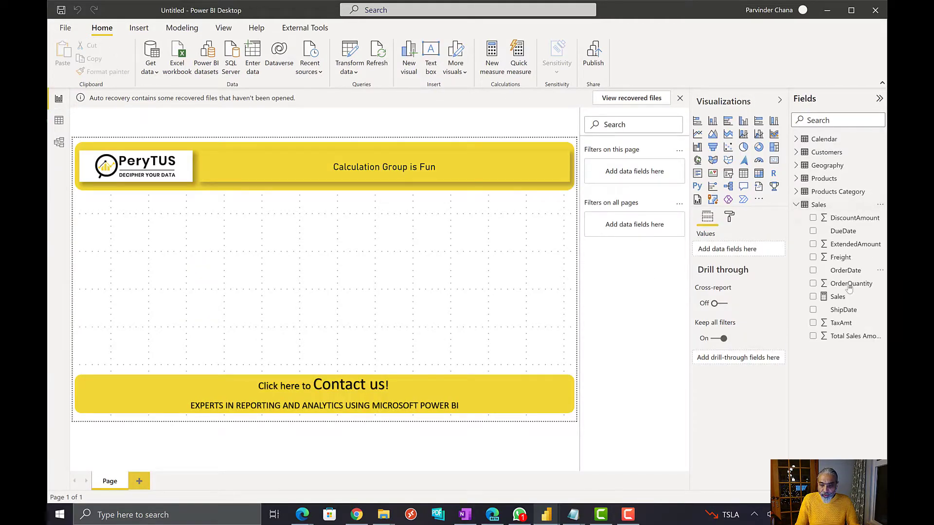
click(838, 297)
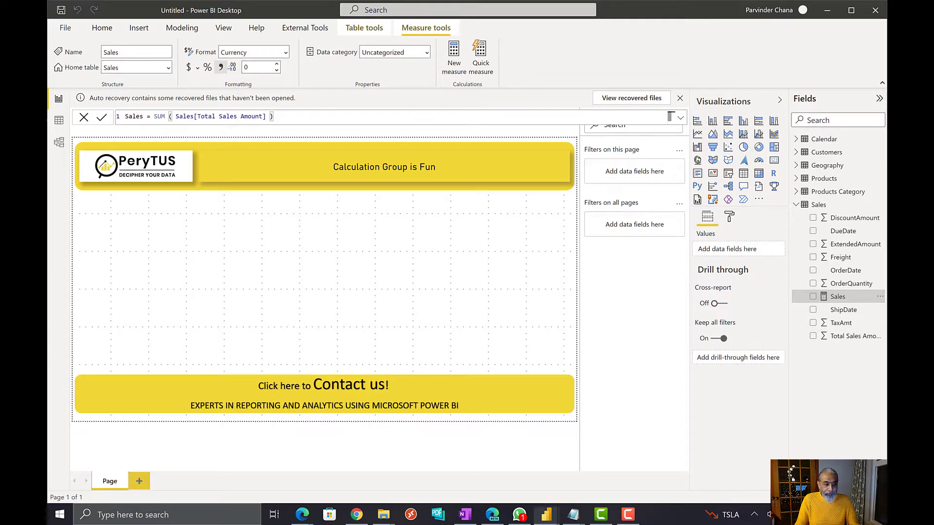
Create a measure in the Sales table defined as Quantity = SUM ( Sales[OrderQuantity] ).
click(880, 205)
click(837, 213)
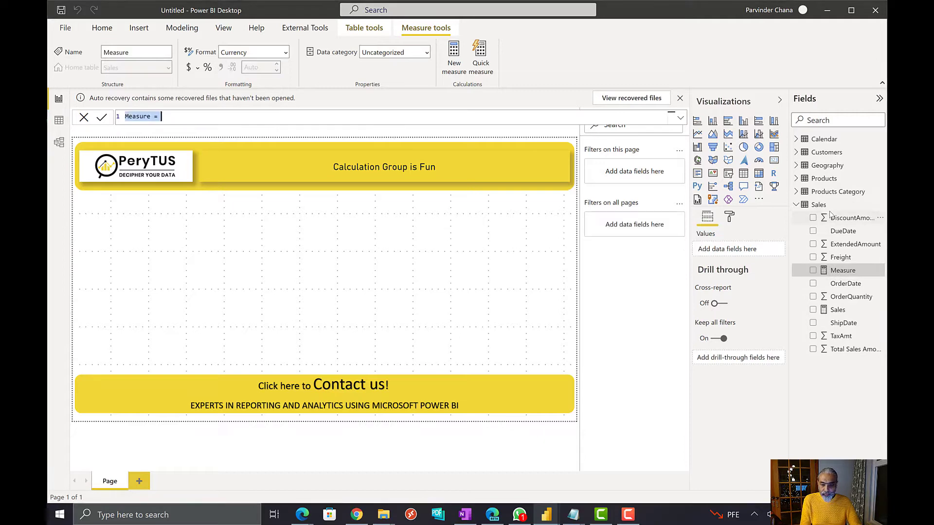
text(C)
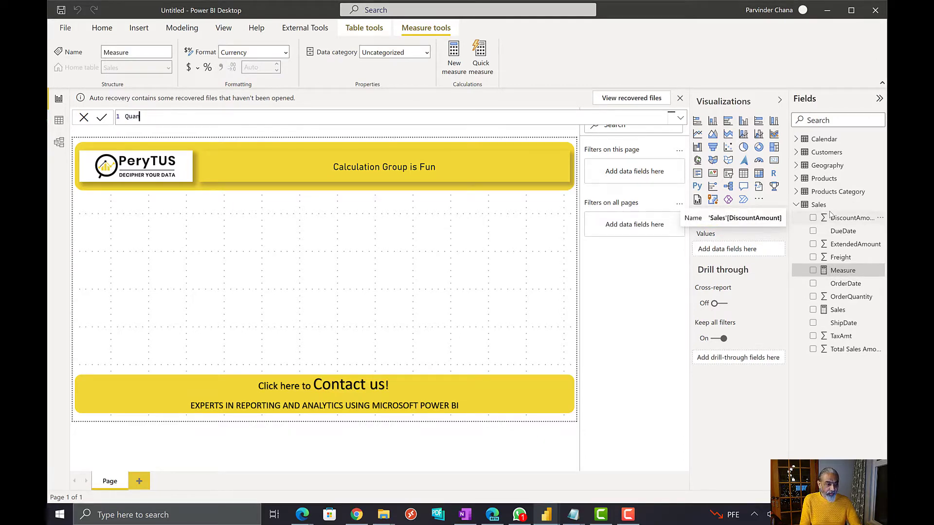
text(uantity = SUM ( Qu)
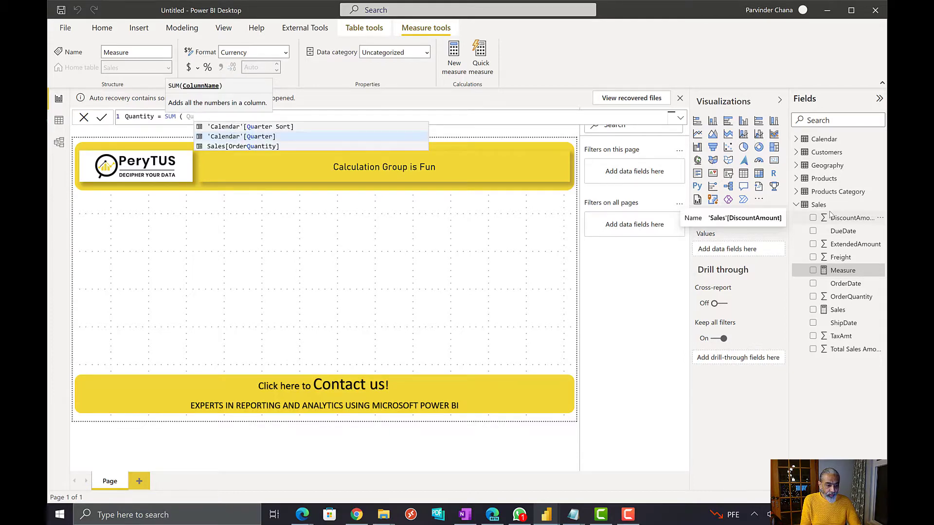
key(Down)
key(Tab)
text())
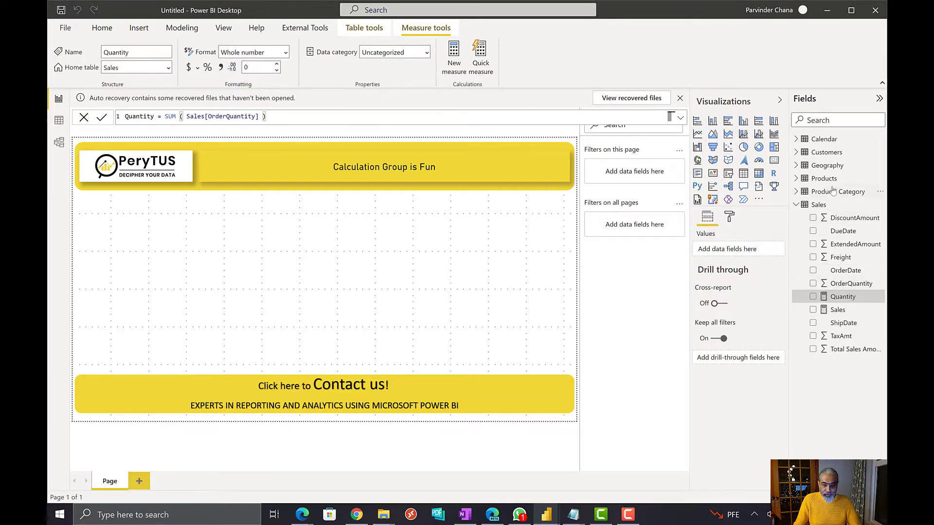
Build a table visual on the page from the Calendar table's Month field and the Quantity measure.
click(833, 123)
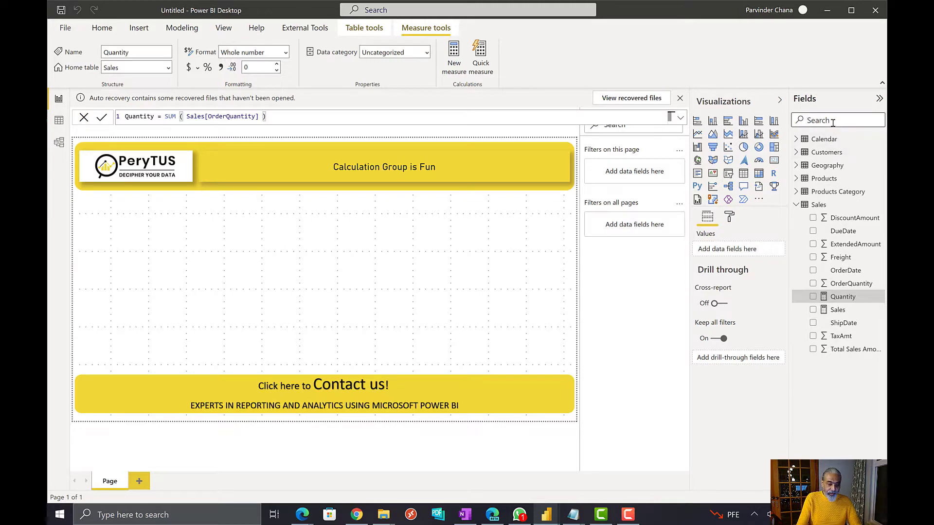
text(month)
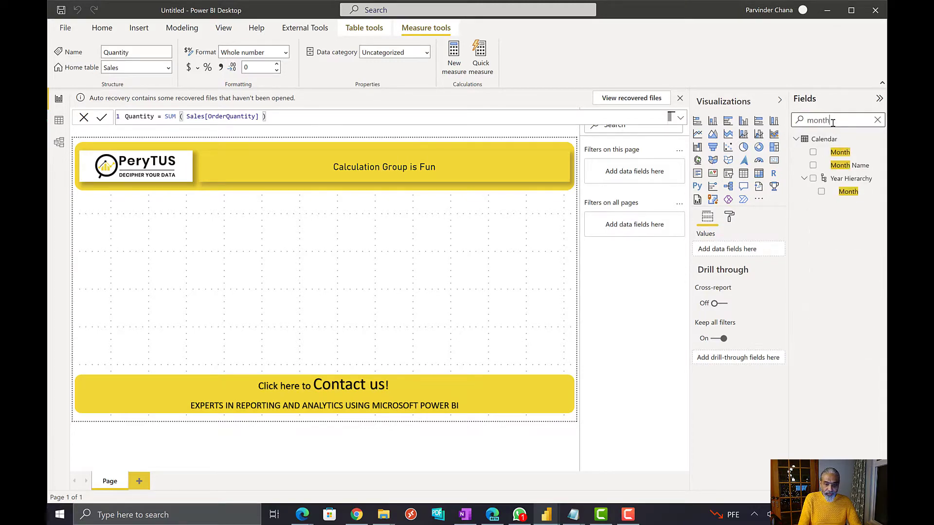
drag(842, 155, 209, 236)
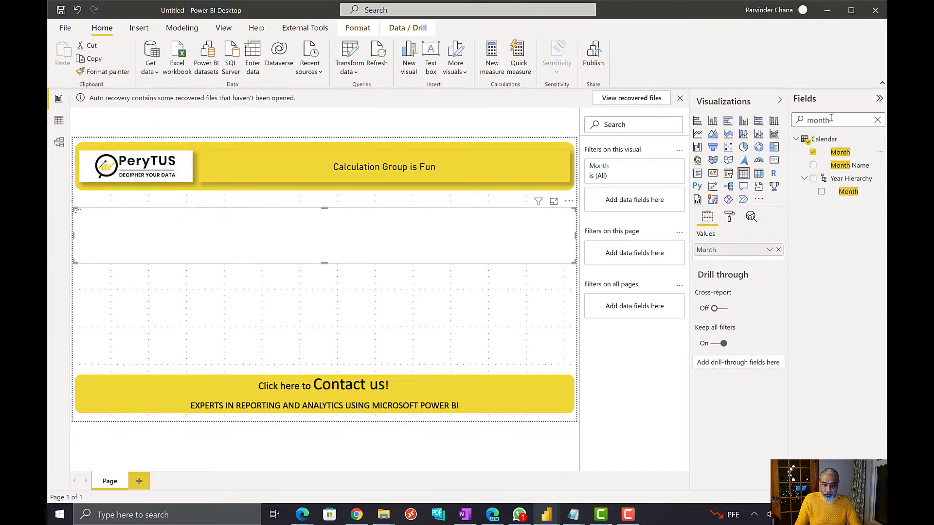
drag(832, 120, 792, 122)
text(sales)
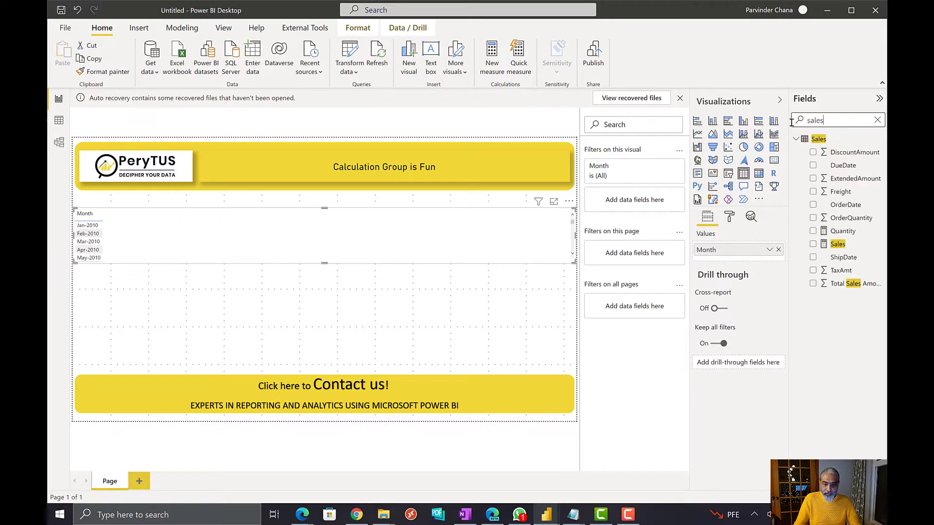
drag(843, 231, 280, 231)
double_click(833, 121)
text(q)
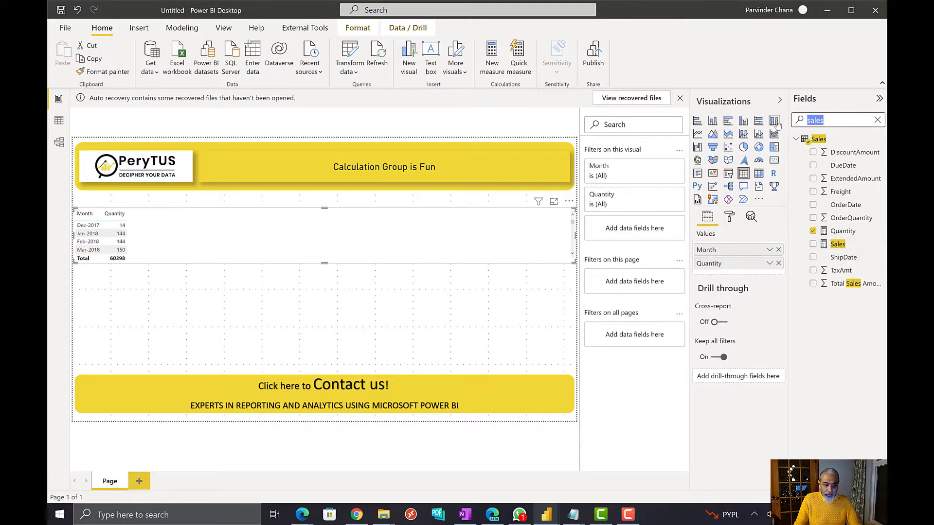
text(uantity)
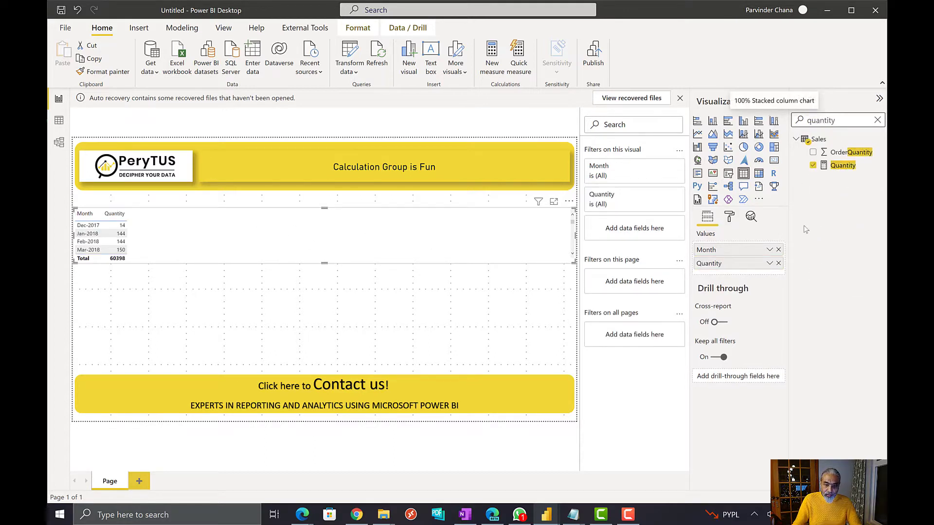
drag(840, 173, 348, 239)
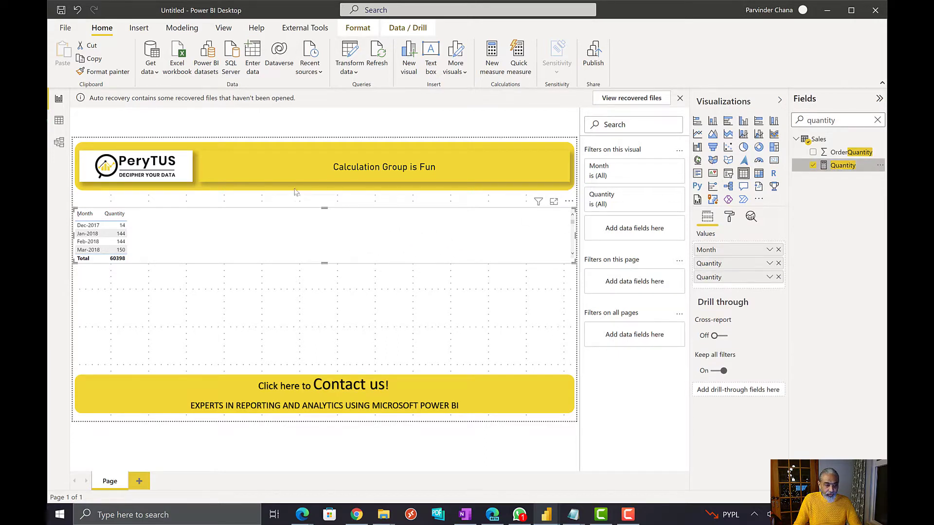
click(779, 264)
Add the Sales measure to the table visual between Month and Quantity.
drag(846, 121, 794, 121)
text(s)
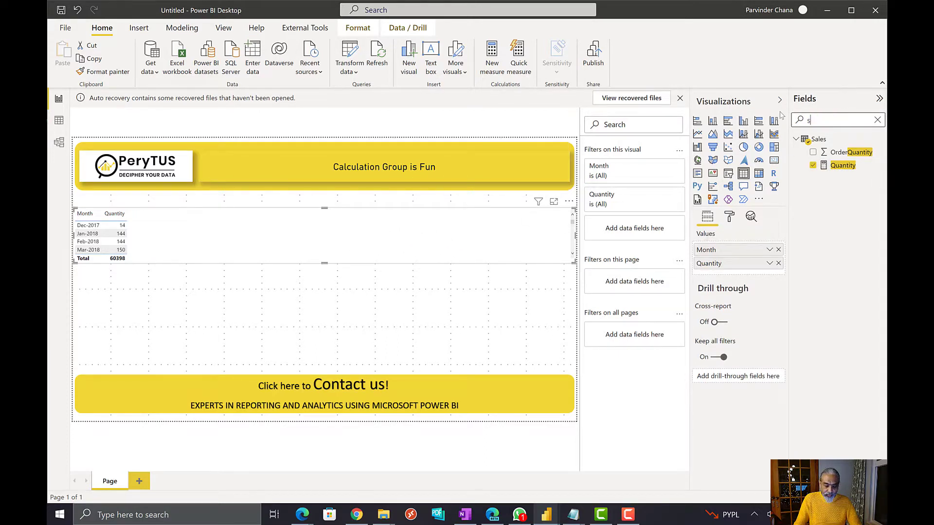
text(ales)
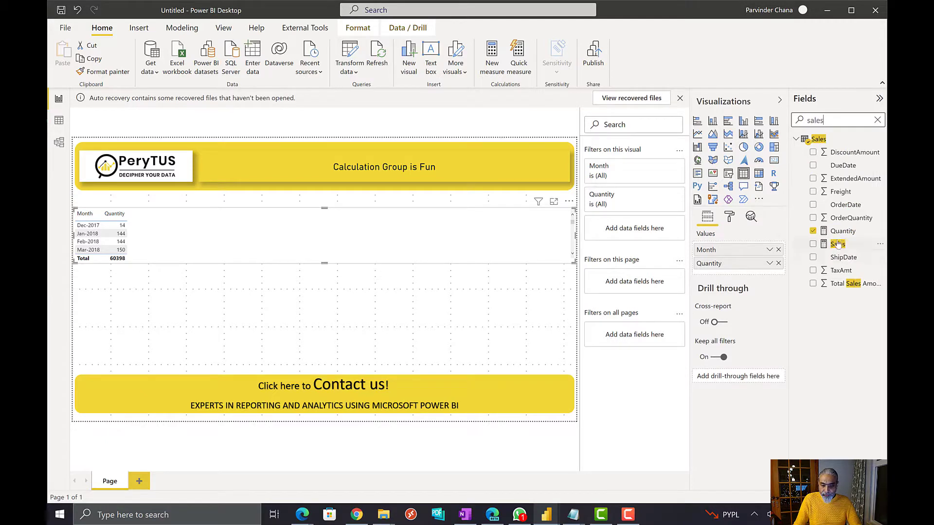
drag(838, 245, 745, 257)
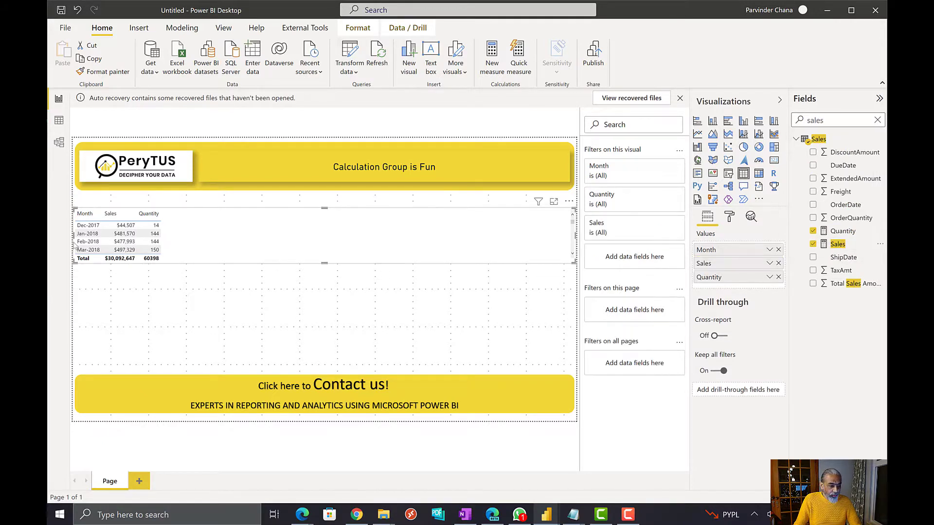
Resize the table visual to be narrower around its three columns and tall enough to reach just above the footer banner.
drag(105, 242, 306, 241)
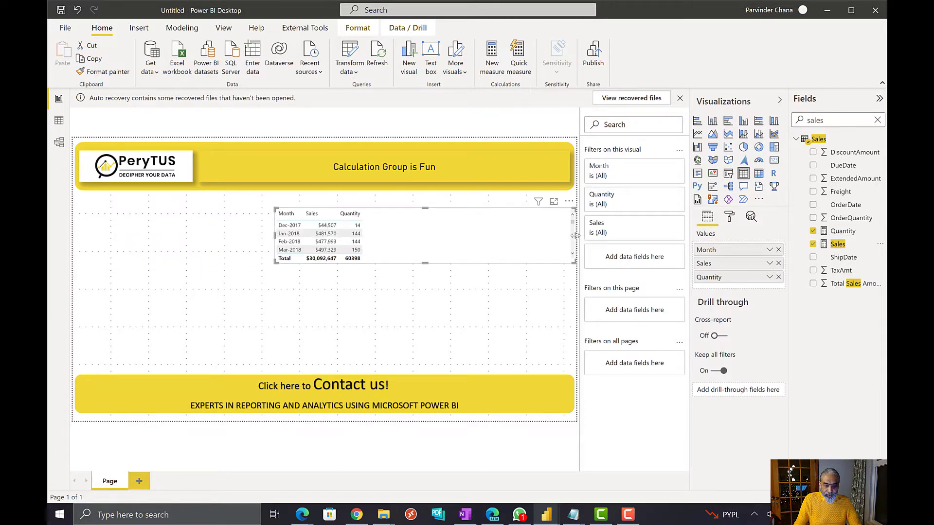
drag(575, 235, 406, 239)
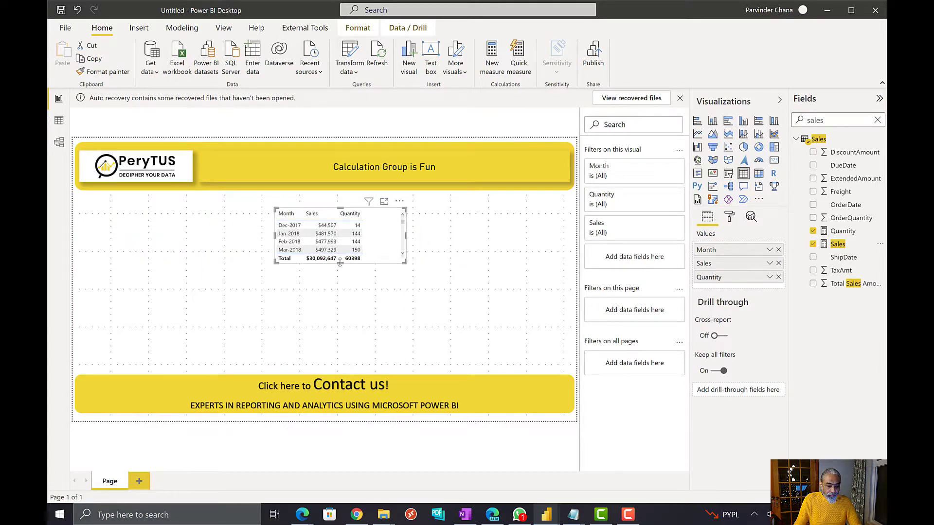
drag(341, 263, 343, 353)
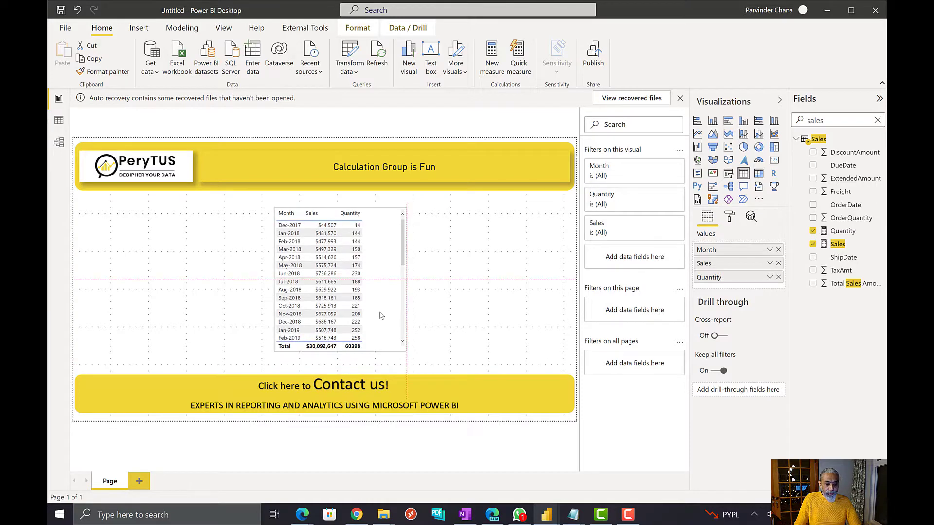
Set the table visual's grid text size to 16 pt and widen the visual to fit all columns.
click(729, 217)
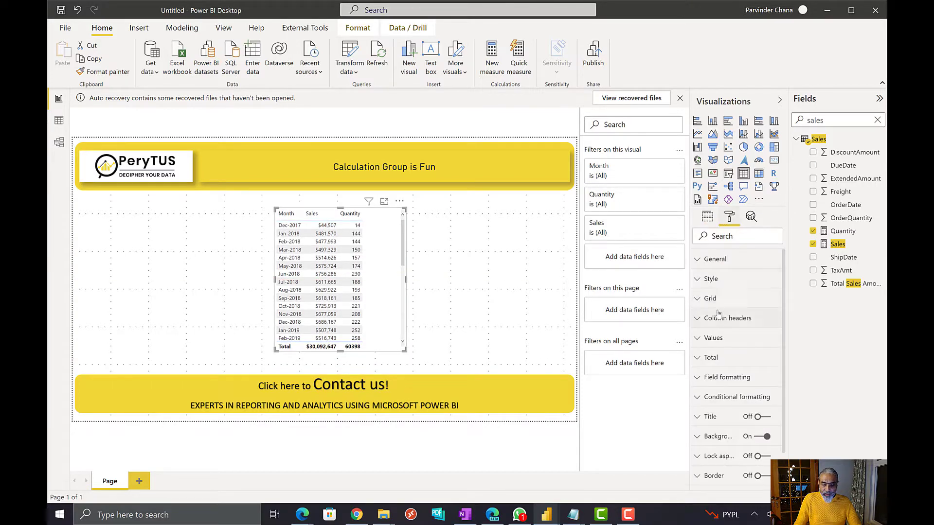
click(749, 355)
scroll(752, 386, down, 3)
scroll(751, 386, down, 5)
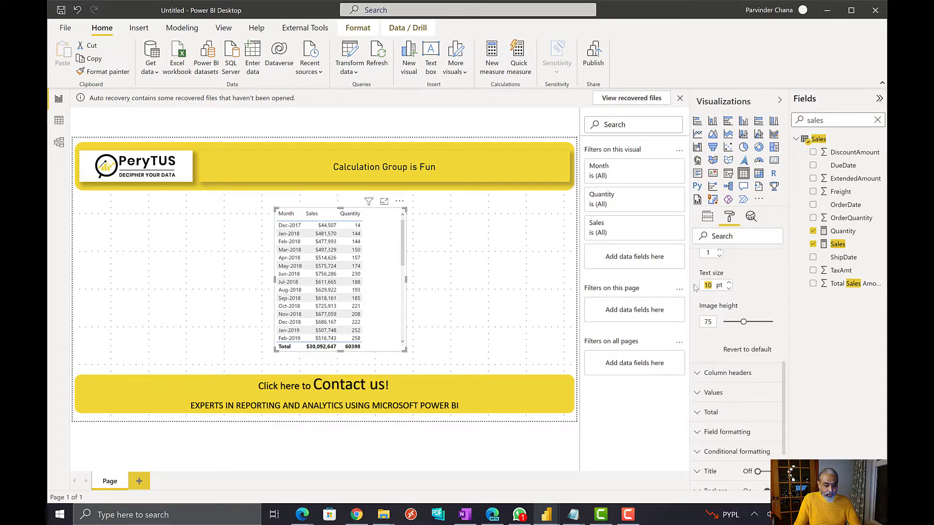
key(Return)
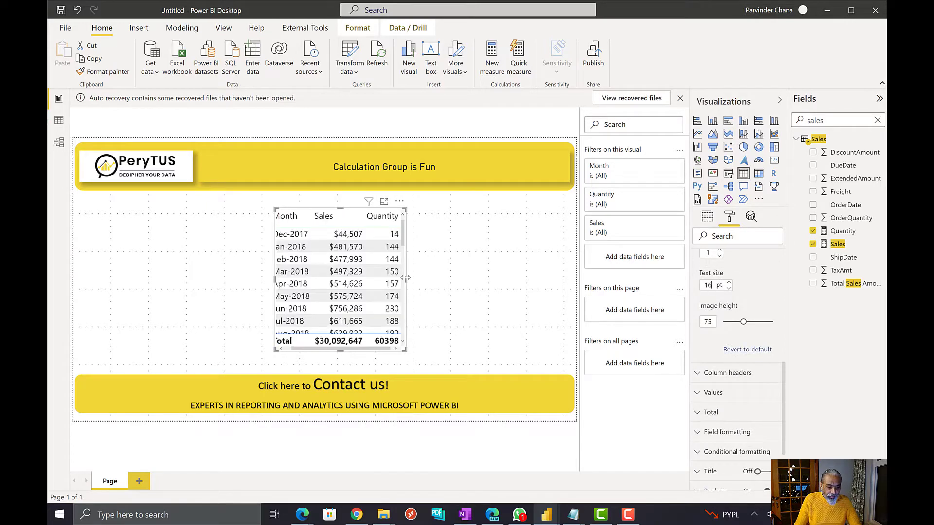
drag(486, 290, 482, 292)
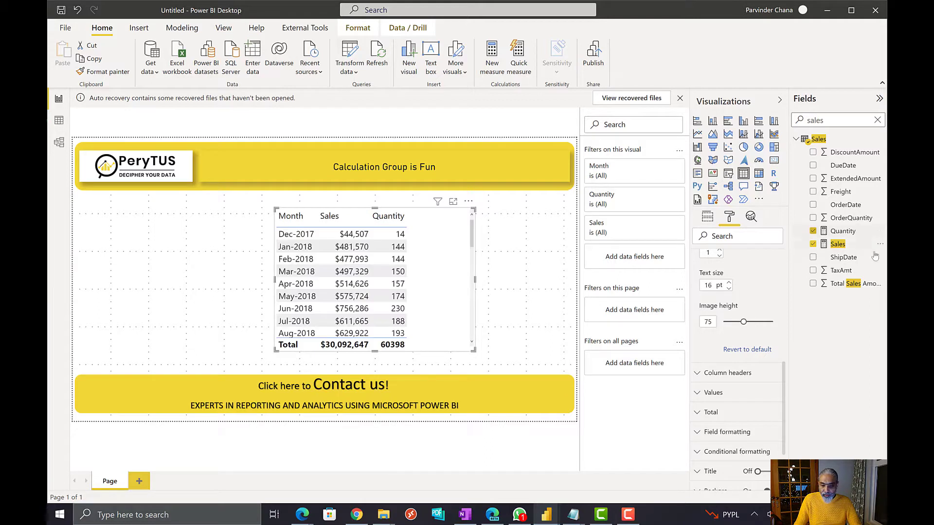
Format the Quantity measure with a thousands separator and move the table visual toward the middle of the page.
click(844, 231)
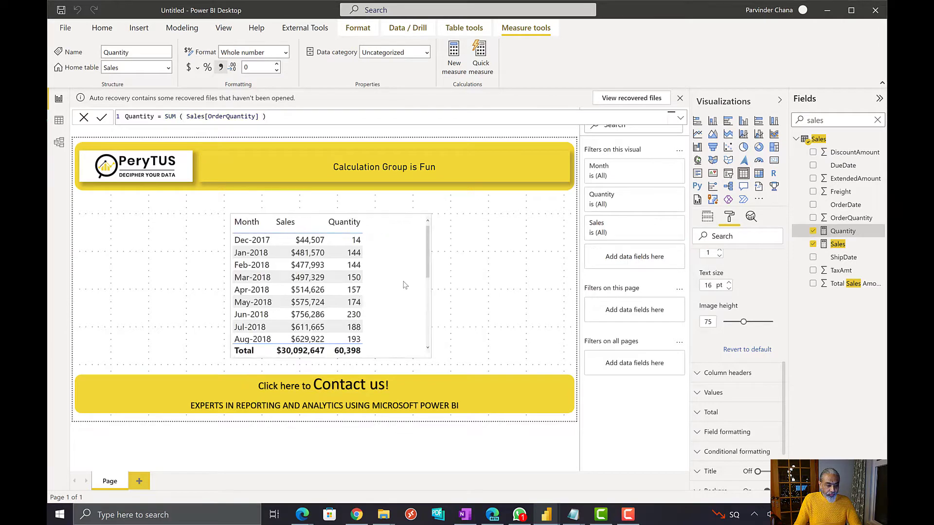
drag(404, 285, 398, 278)
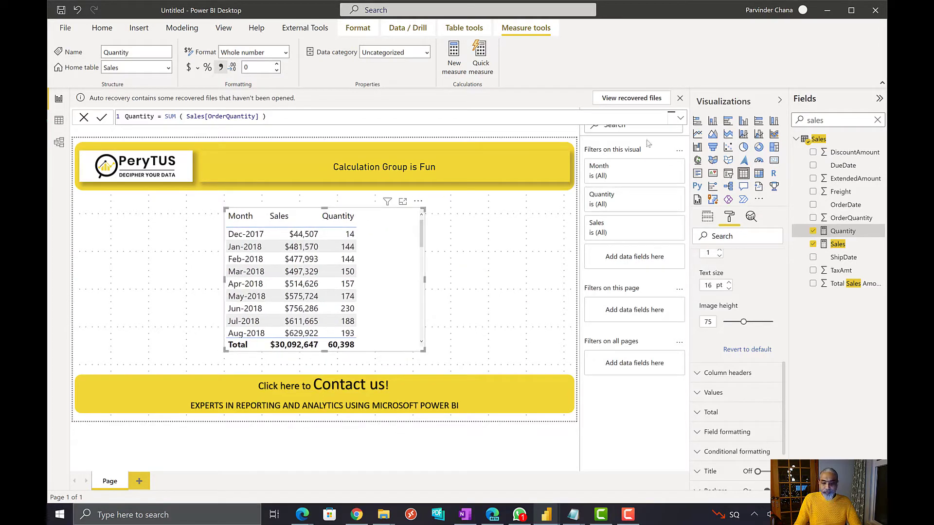
Add a slicer for the Calendar table's Year field to the right of the table visual.
double_click(851, 126)
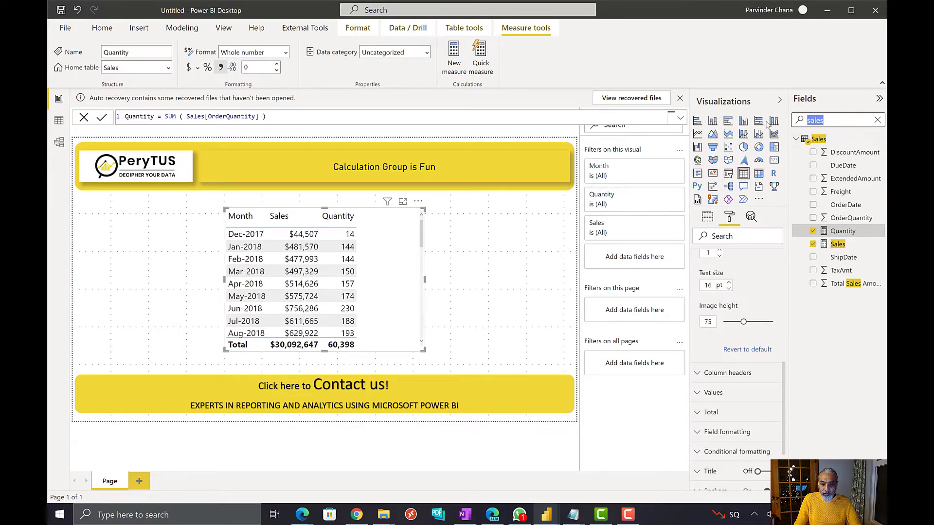
text(year)
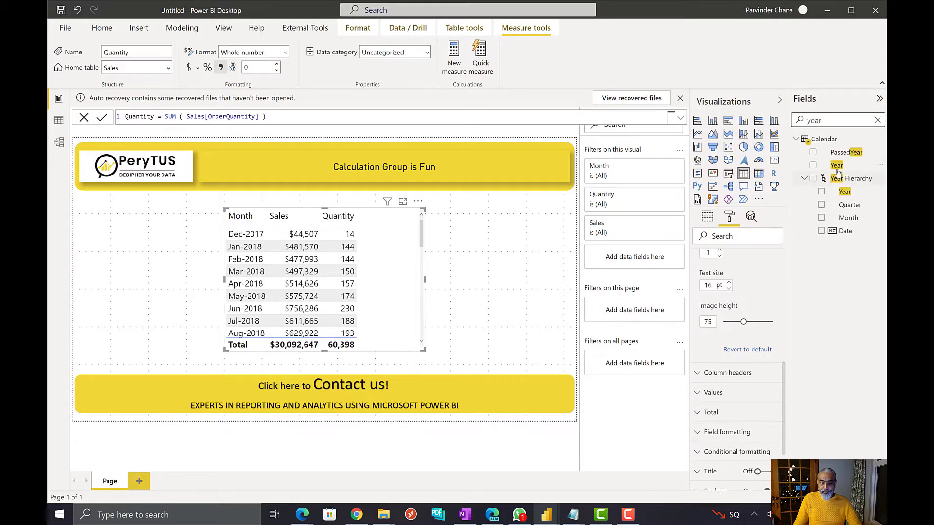
drag(838, 168, 525, 227)
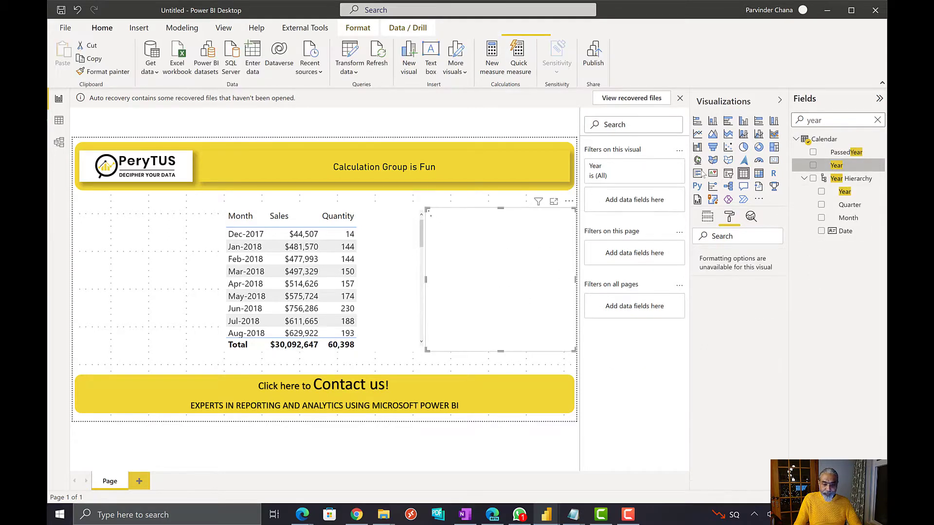
click(728, 173)
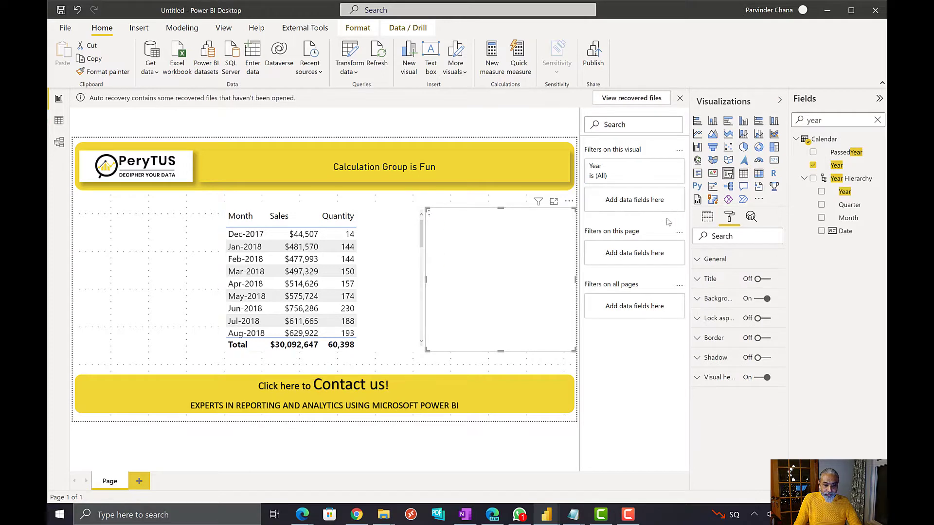
Display the Year slicer as a narrower list and select 2018.
click(568, 216)
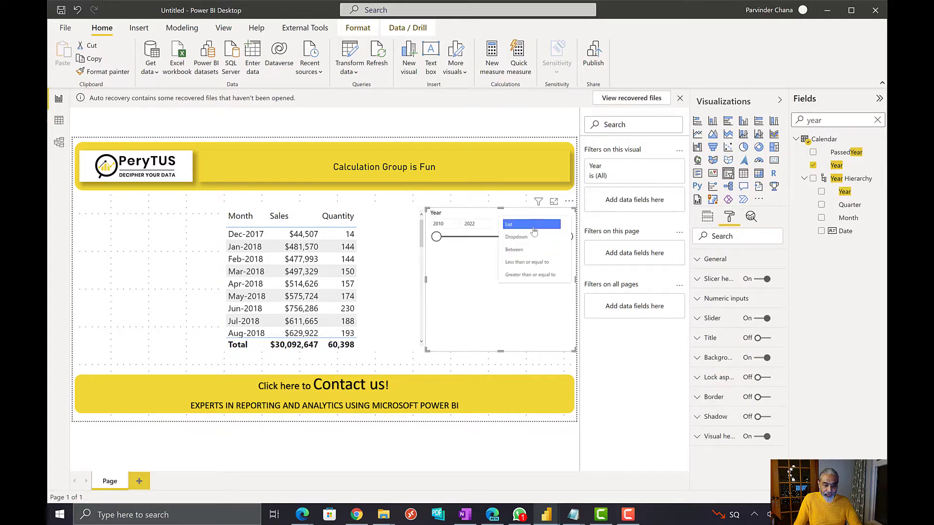
click(530, 226)
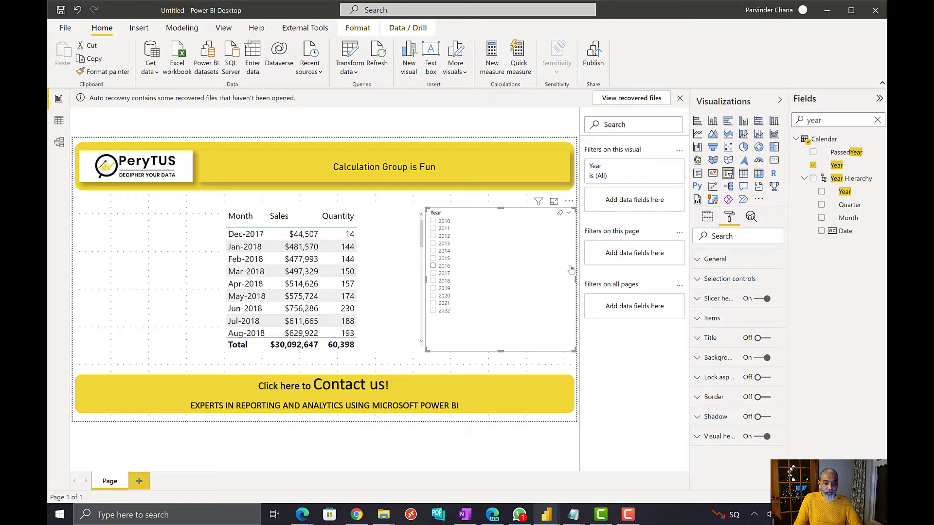
drag(576, 280, 487, 294)
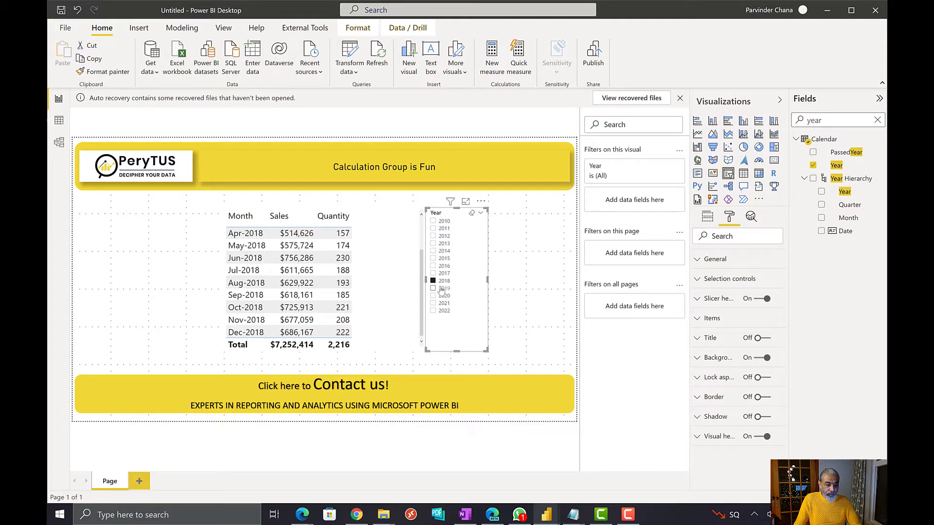
Switch the Year slicer to 2020 and clear its selection again.
click(440, 289)
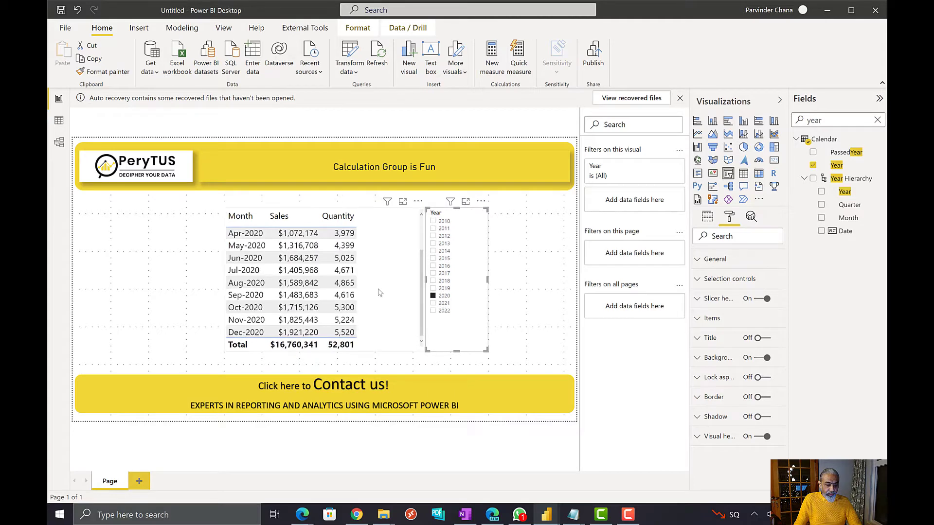
click(444, 296)
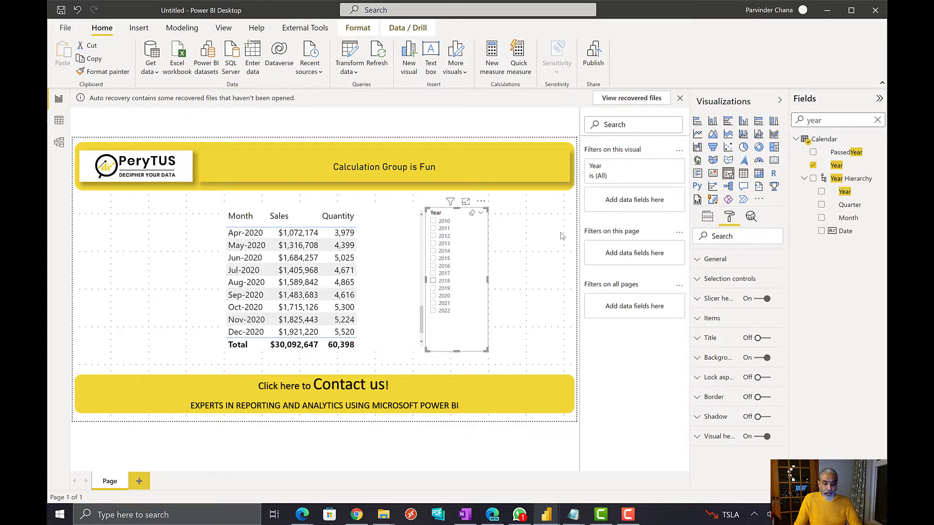
Clear the field search and start a new measure named Title in the Sales table, beginning with an IF function.
double_click(826, 125)
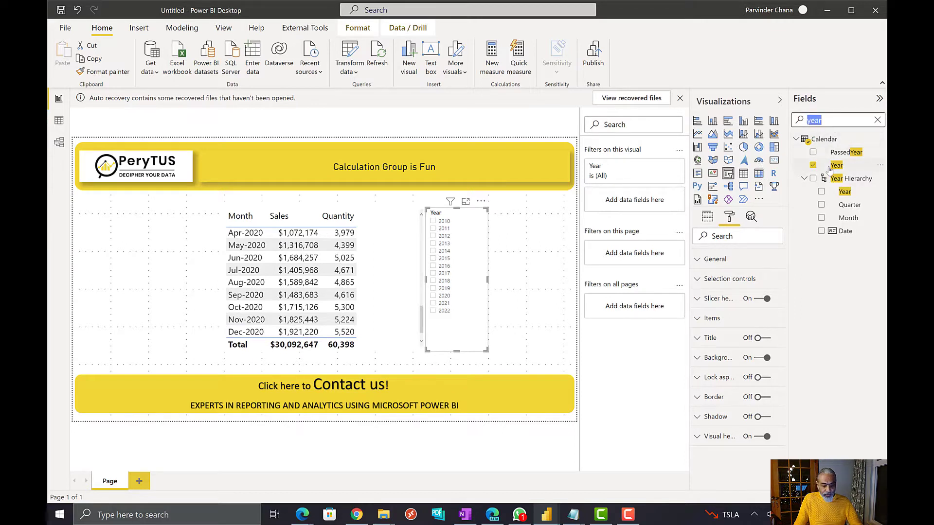
key(BackSpace)
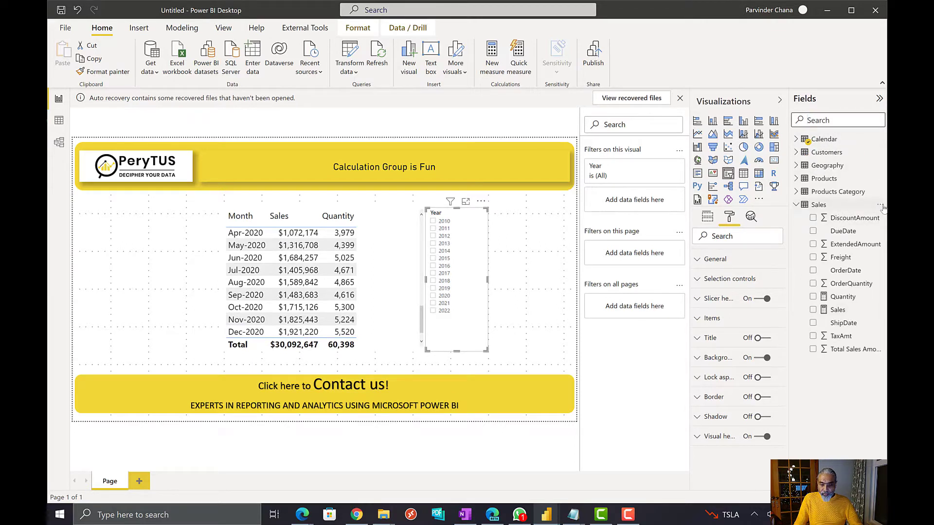
click(881, 206)
key(Escape)
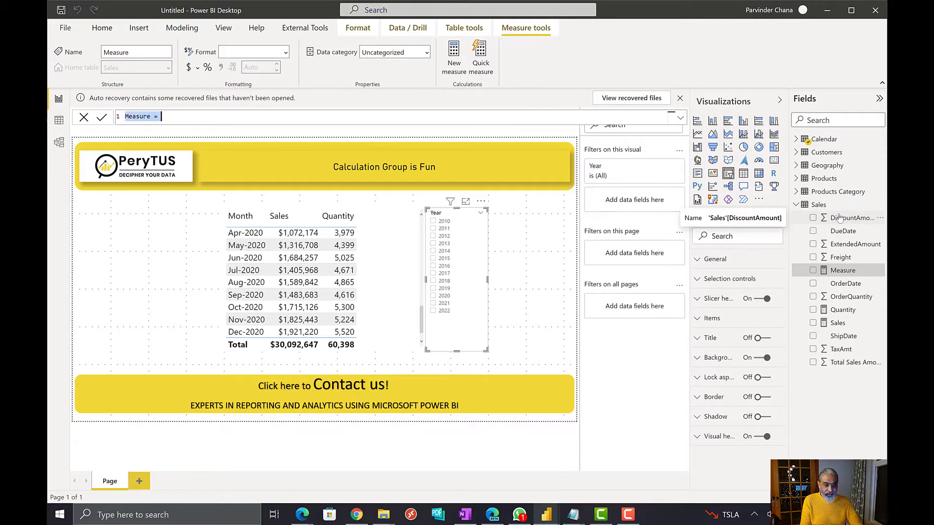
text(T)
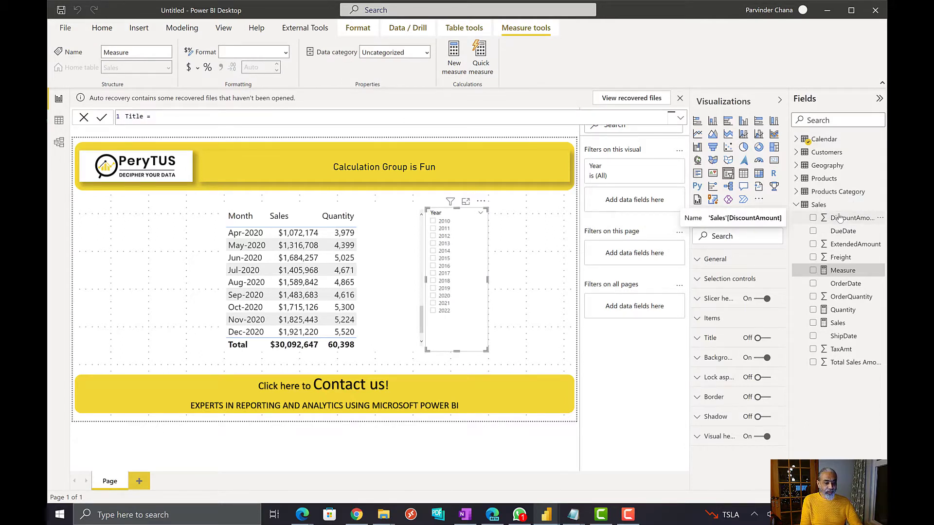
text(itle =)
key(shift+Return)
text(IF ()
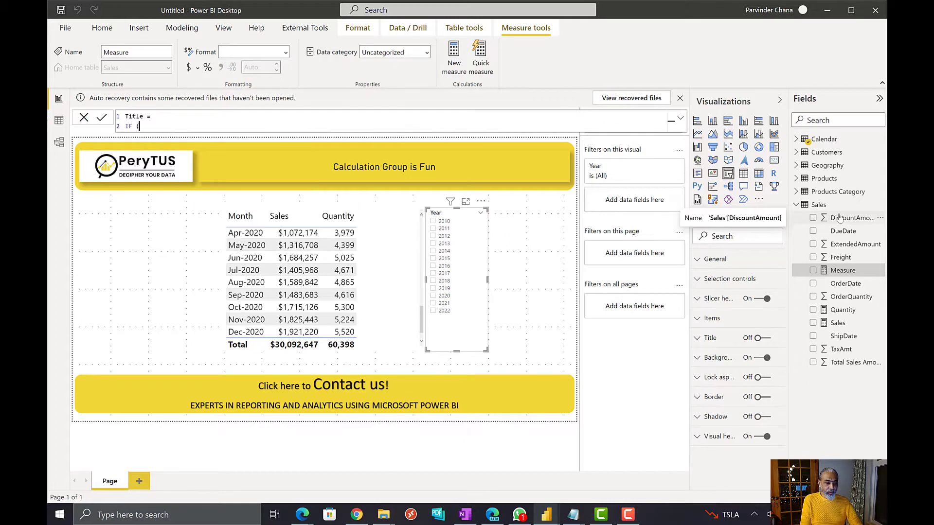
Enter HASONEVALUE ( 'Calendar'[Year] ) as the IF condition of the Title measure.
text( HASONEVALUE ( )
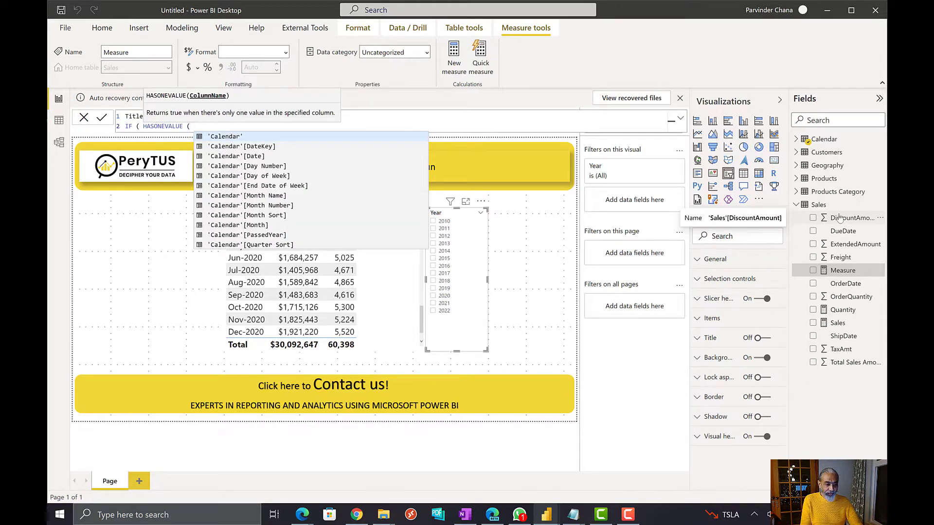
text('Calendar'[Year] ))
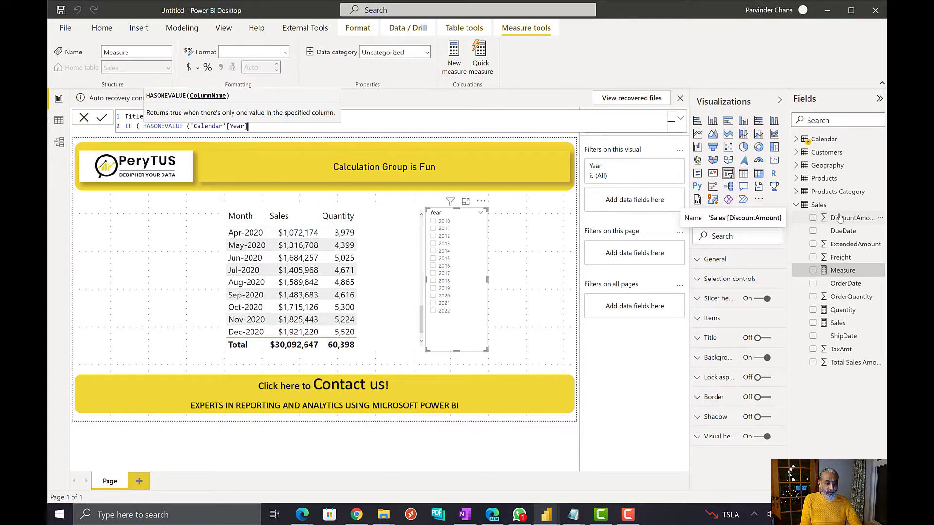
text(,)
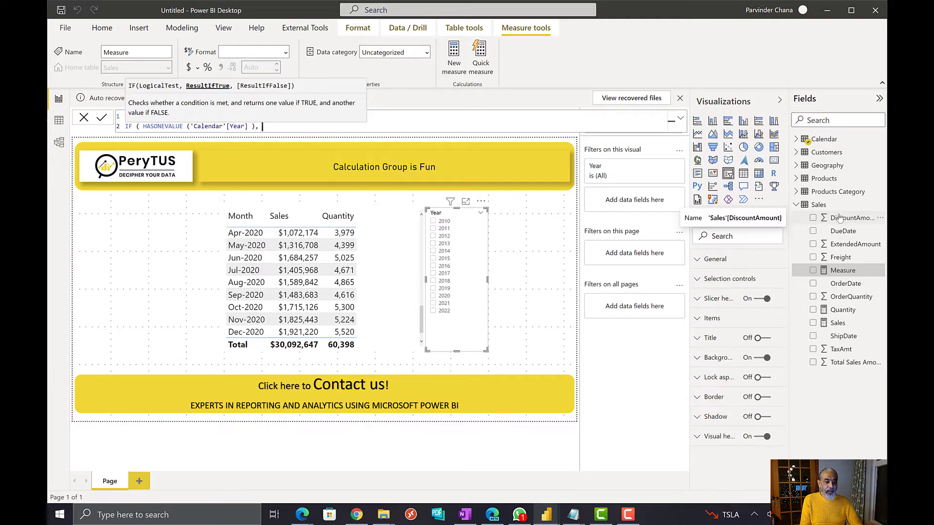
key(Left)
key(Left)
key(Left)
key(Left)
key(Left)
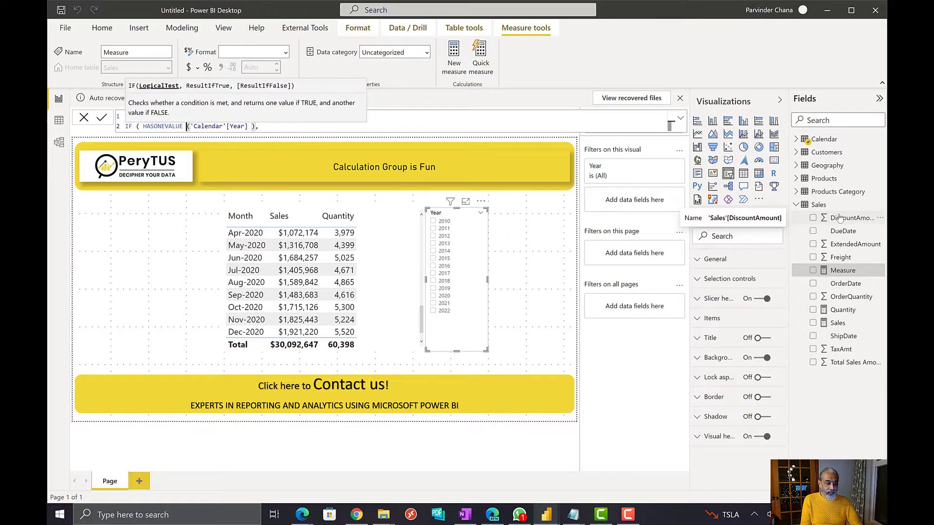
key(End)
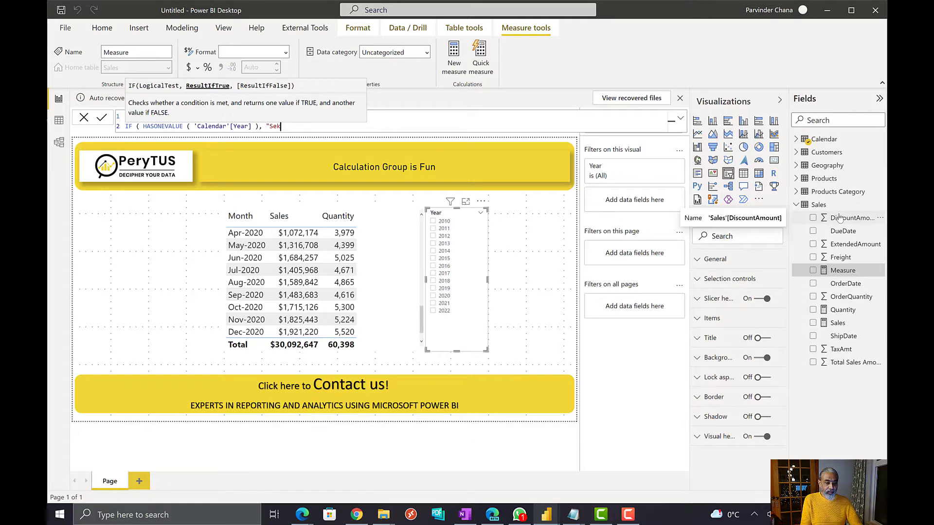
Enter "Selected Year " & FORMAT ( VALUES ( 'Calendar'[Year] ), "General Number" ) as the measure's result when the condition is true.
text("Selected Year " &)
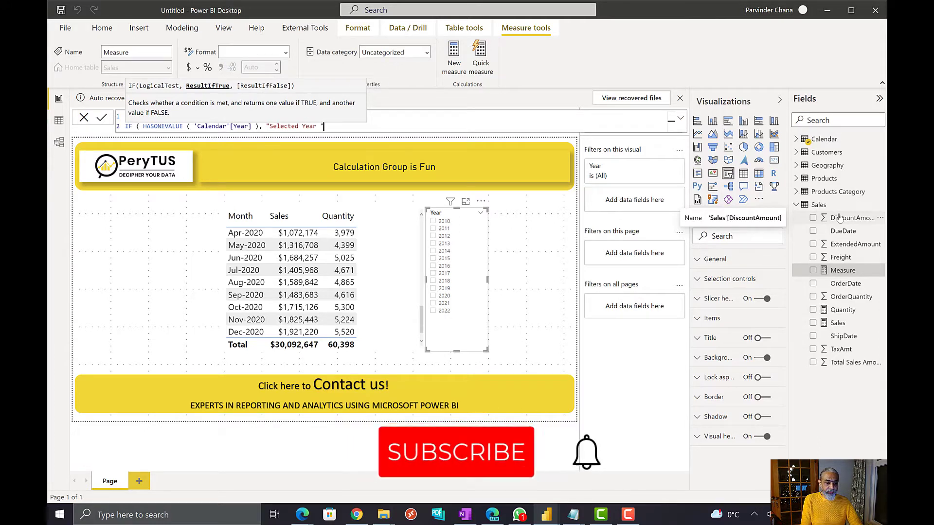
text( FORMAT ( )
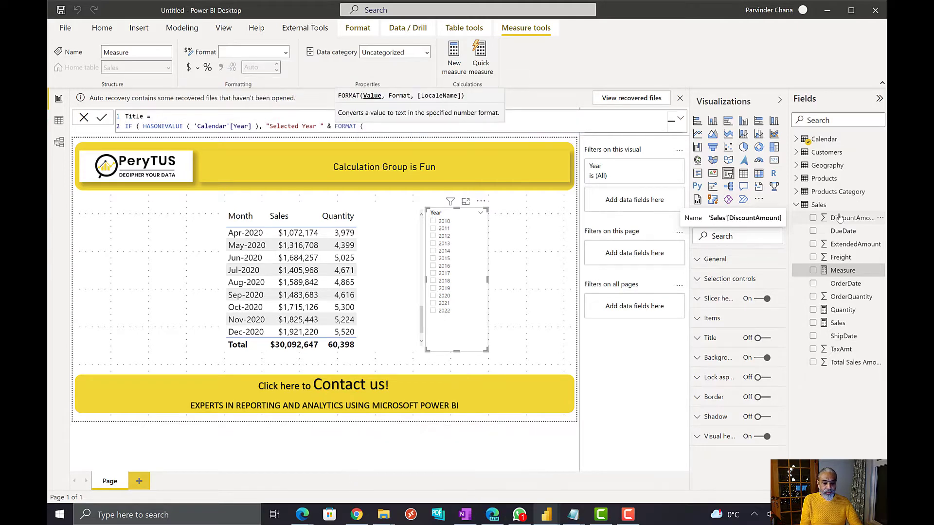
text(VALUES)
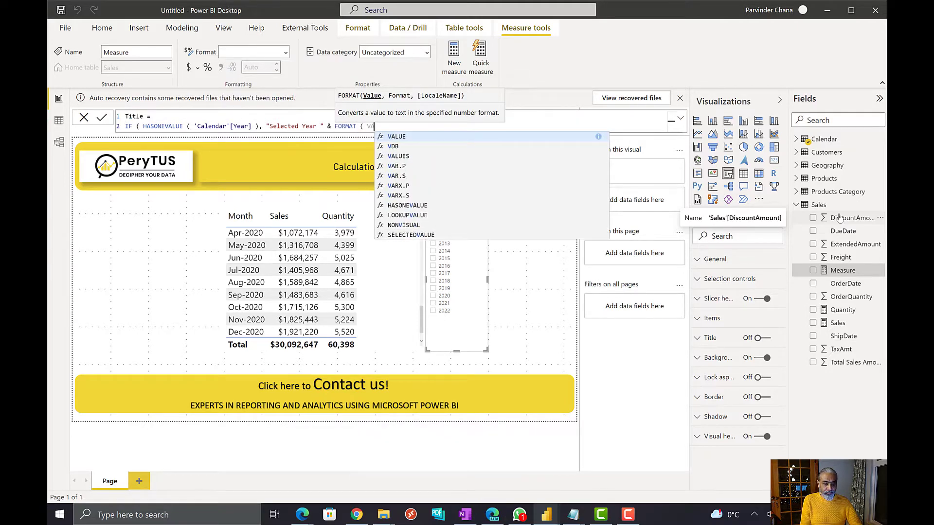
text( ()
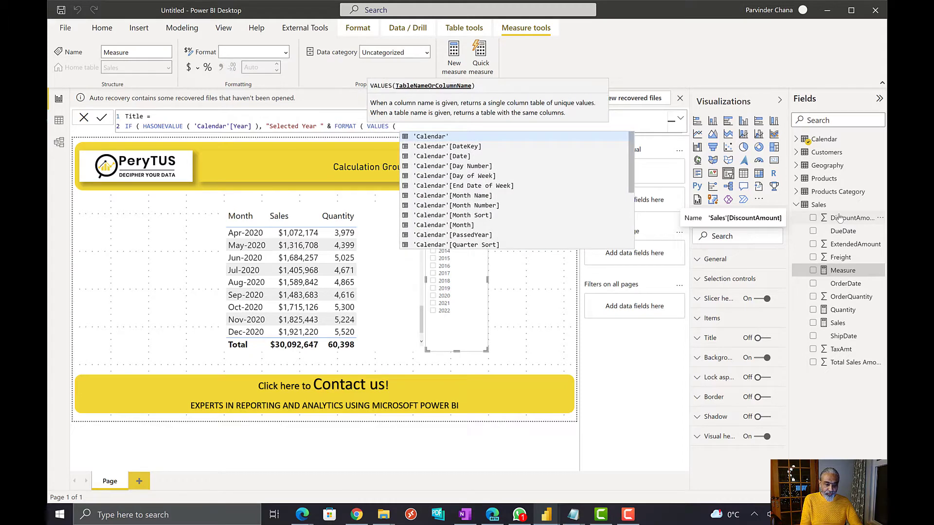
text('Calendar'[Y)
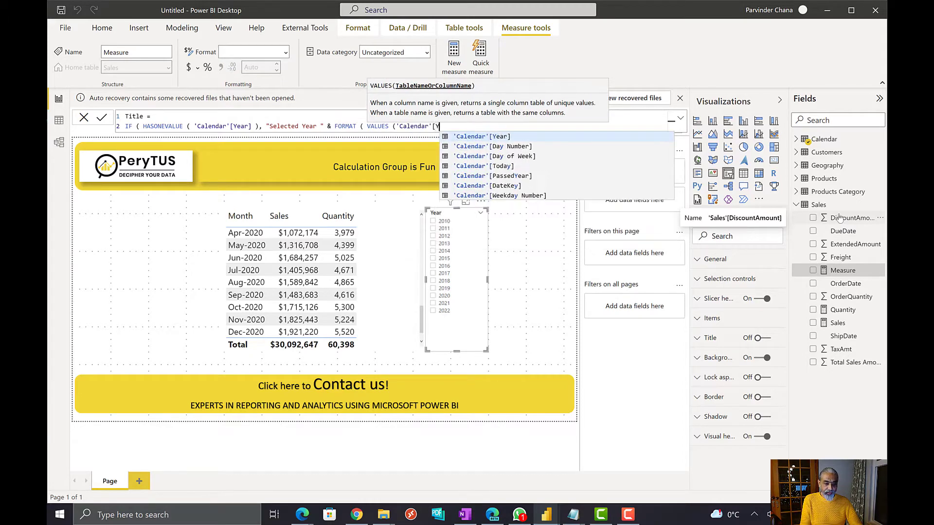
key(Tab)
key(ctrl+Left)
key(ctrl+Left)
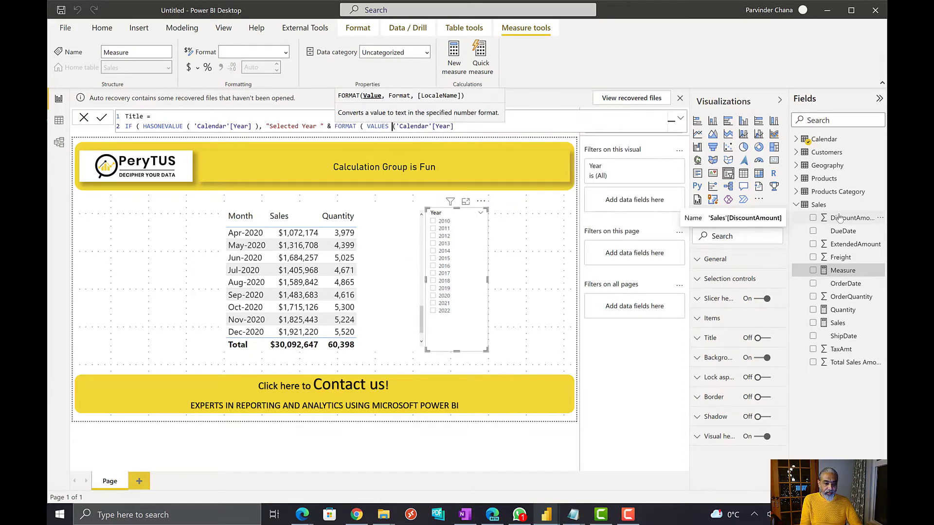
key(Right)
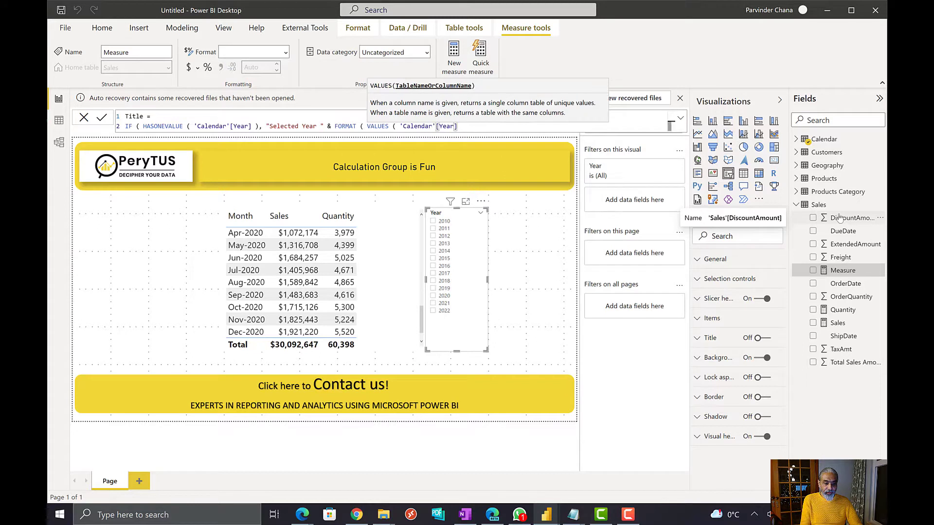
key(End)
text(), ")
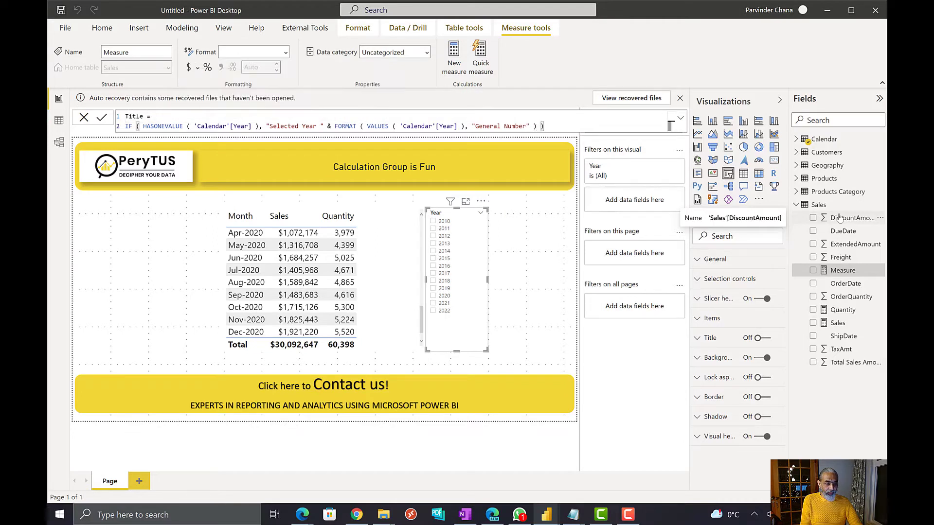
Add "ALL YEARS" as the IF function's alternative result and complete the Title measure.
key(BackSpace)
text(, )
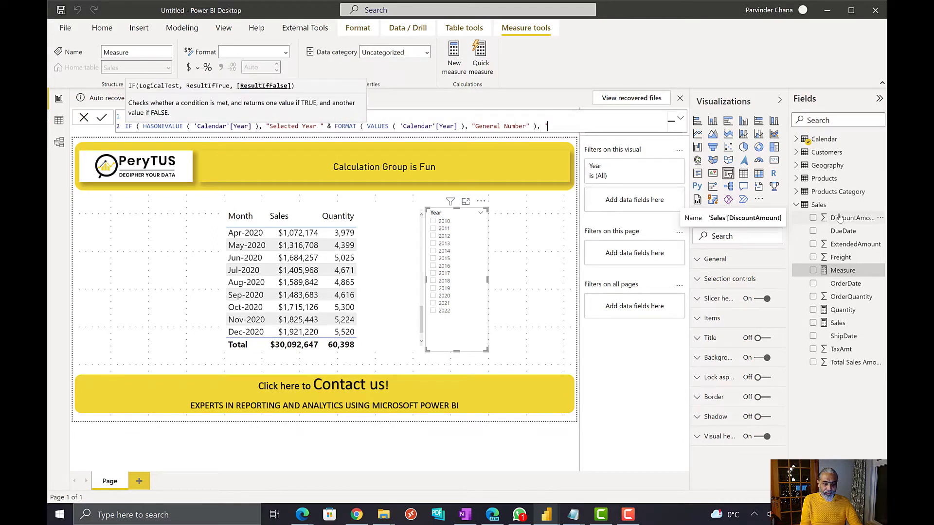
text( ))
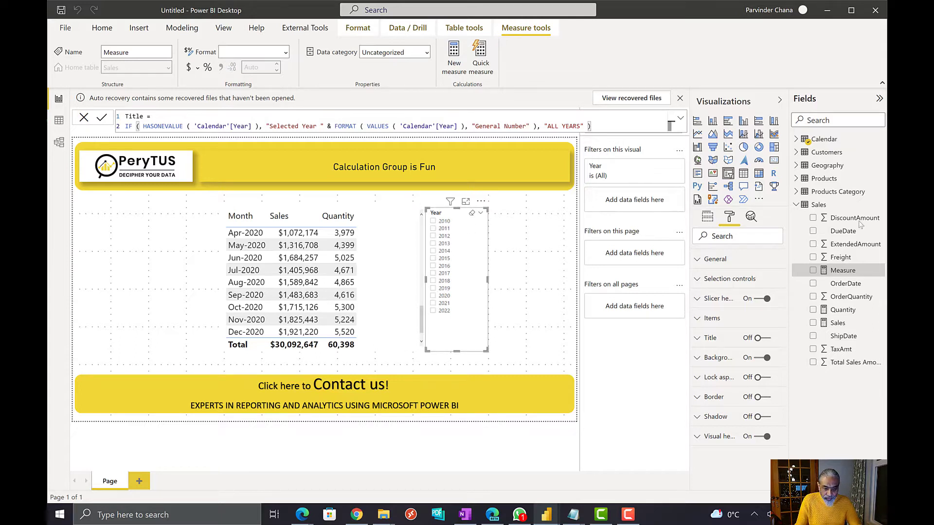
Turn on single select for the Year slicer and select 2020.
click(729, 280)
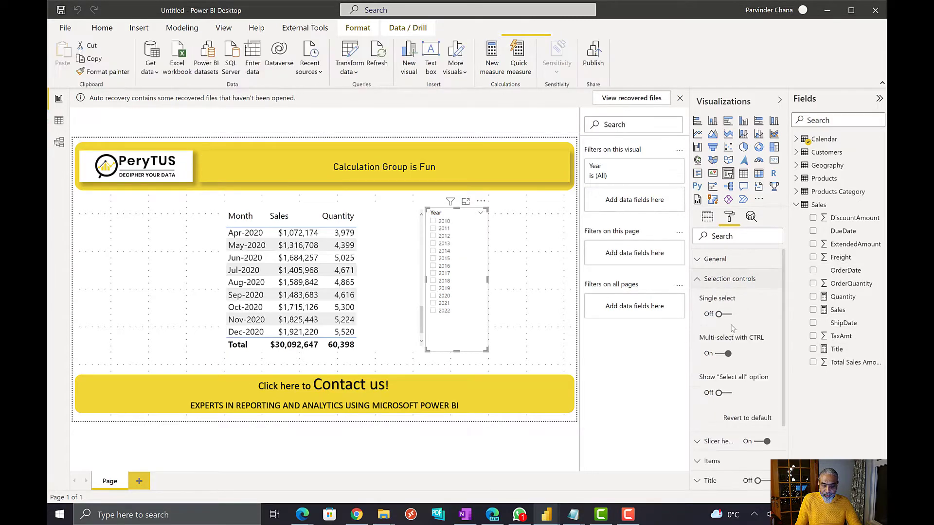
click(723, 315)
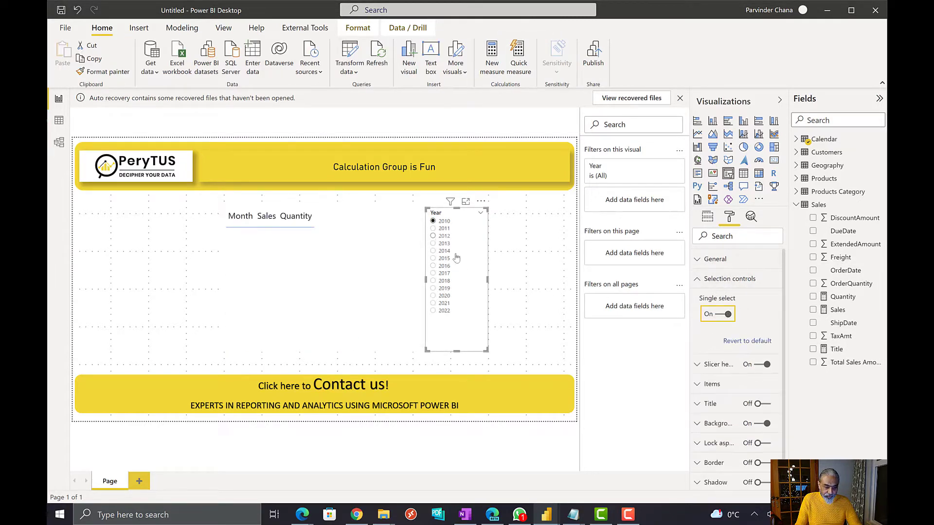
click(442, 297)
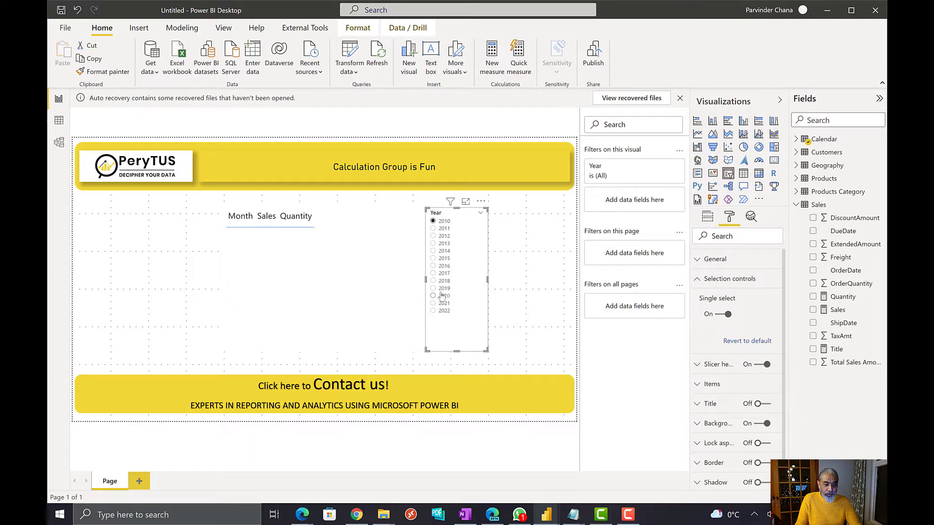
Turn on the title of the monthly Sales and Quantity table visual.
click(381, 276)
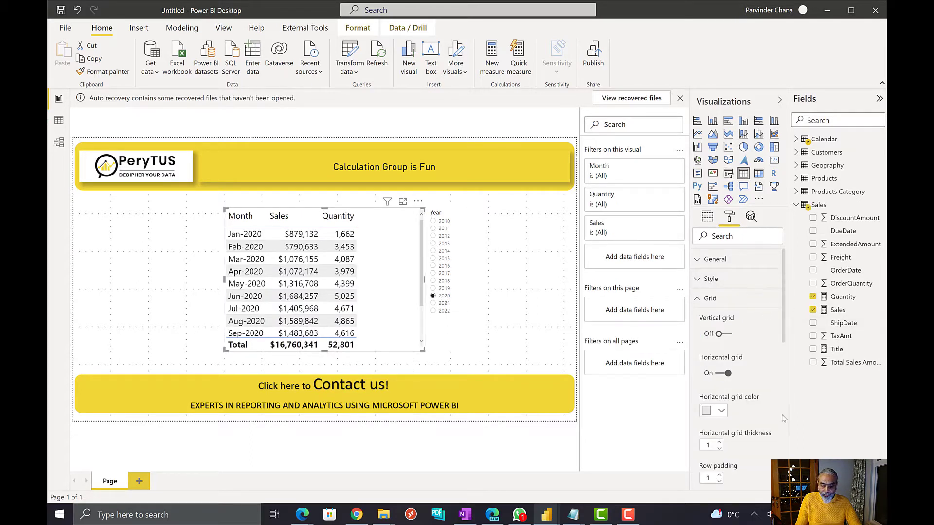
scroll(749, 370, down, 10)
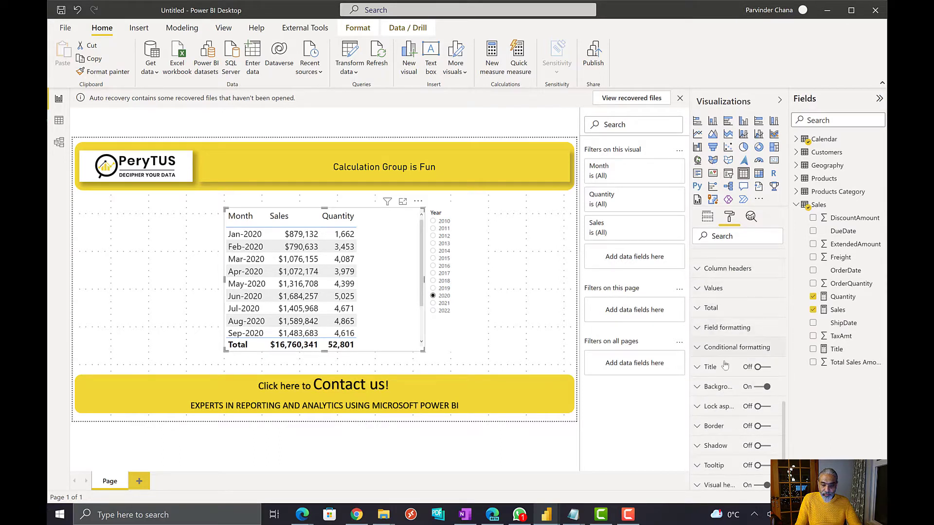
click(771, 373)
click(770, 368)
scroll(769, 351, down, 3)
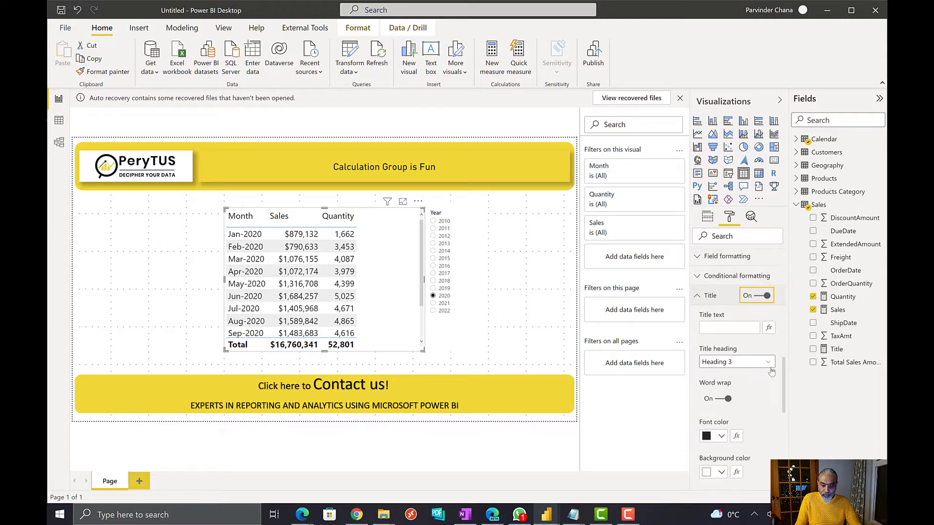
Base the table's title text on the field value of the Title measure from the Sales table.
click(769, 326)
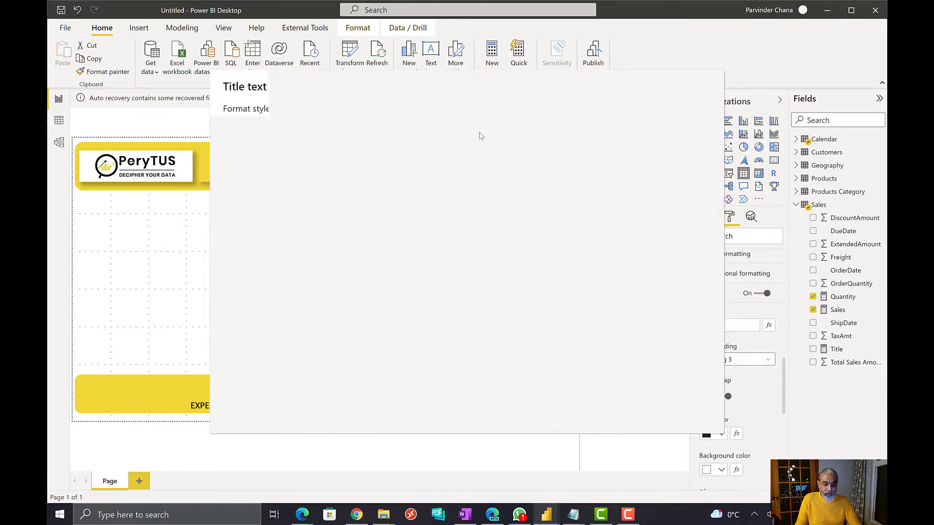
click(293, 178)
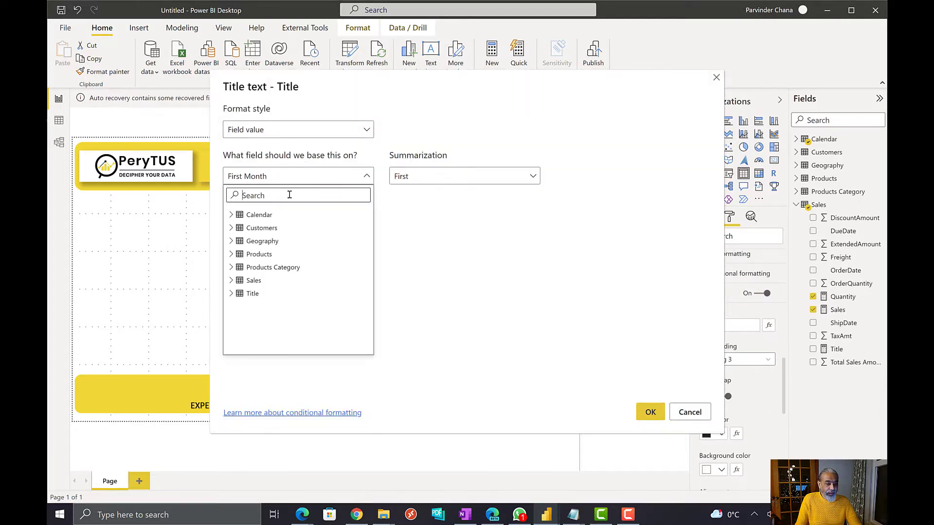
text(Title)
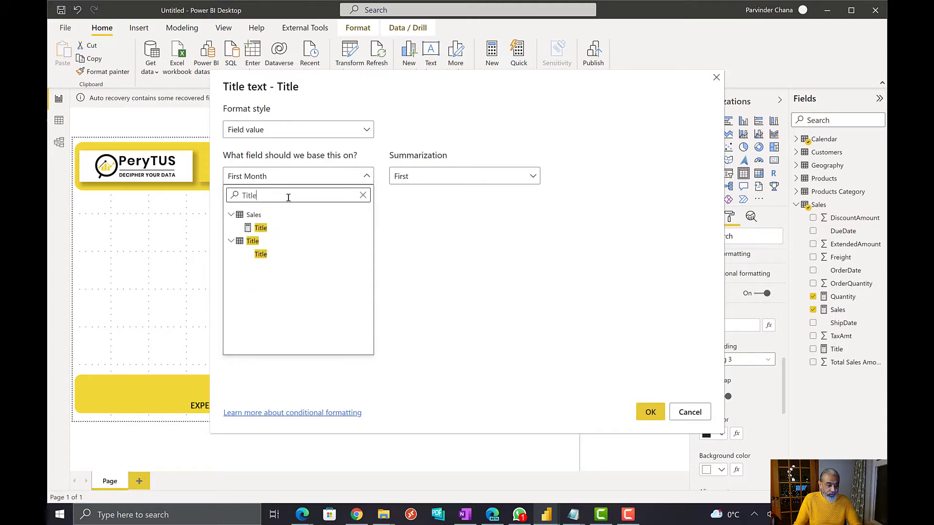
click(261, 229)
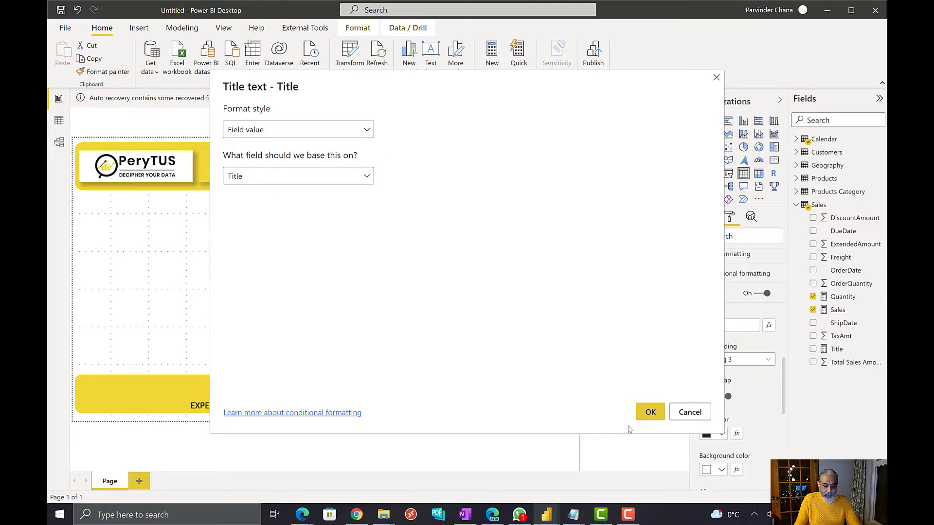
click(650, 412)
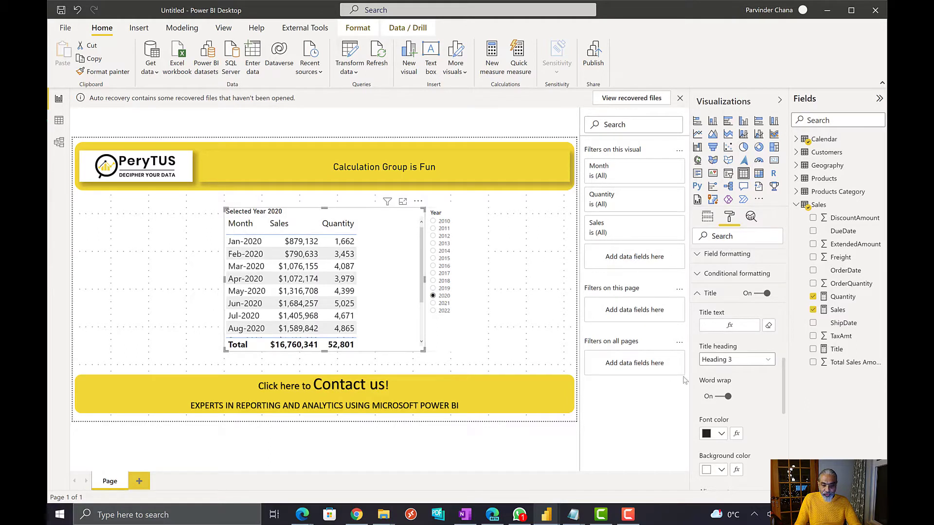
Centre the table visual's title.
scroll(719, 359, down, 3)
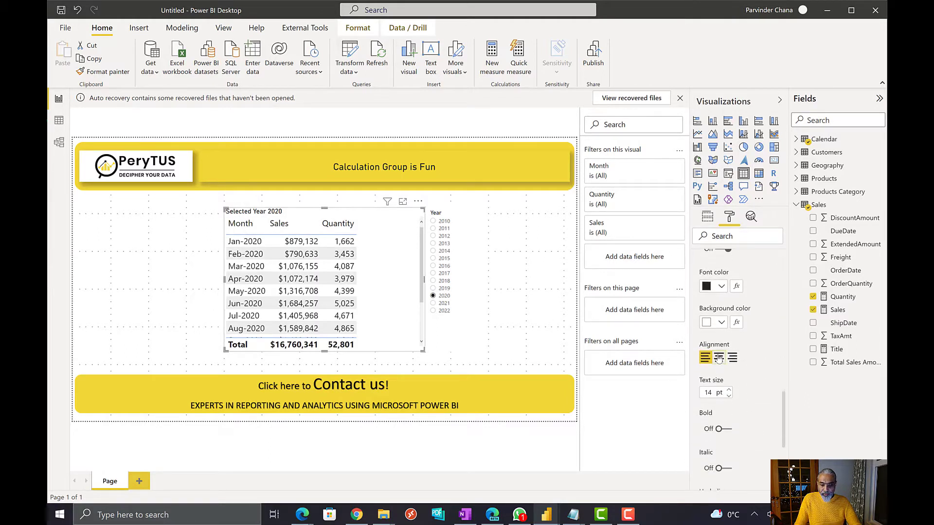
click(719, 358)
scroll(753, 412, down, 1)
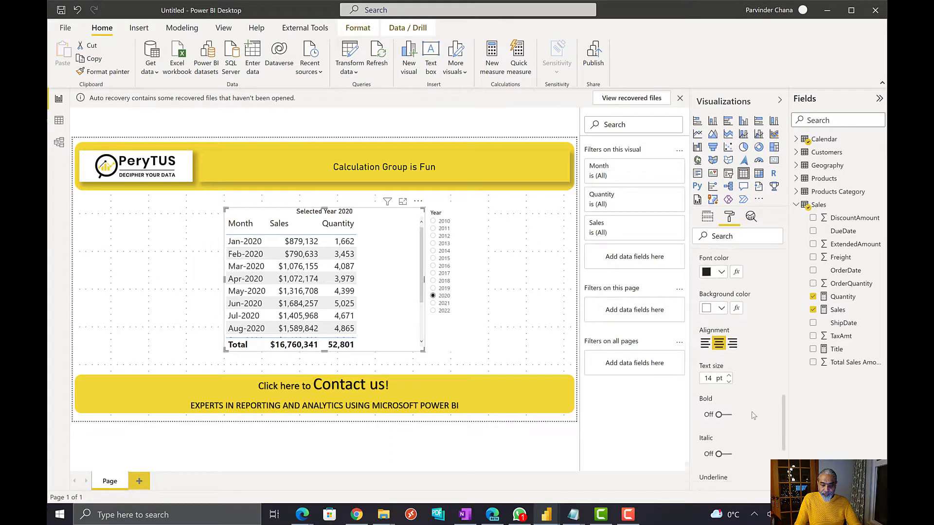
Make the table visual's title bold and set its text size to 18 pt.
click(734, 392)
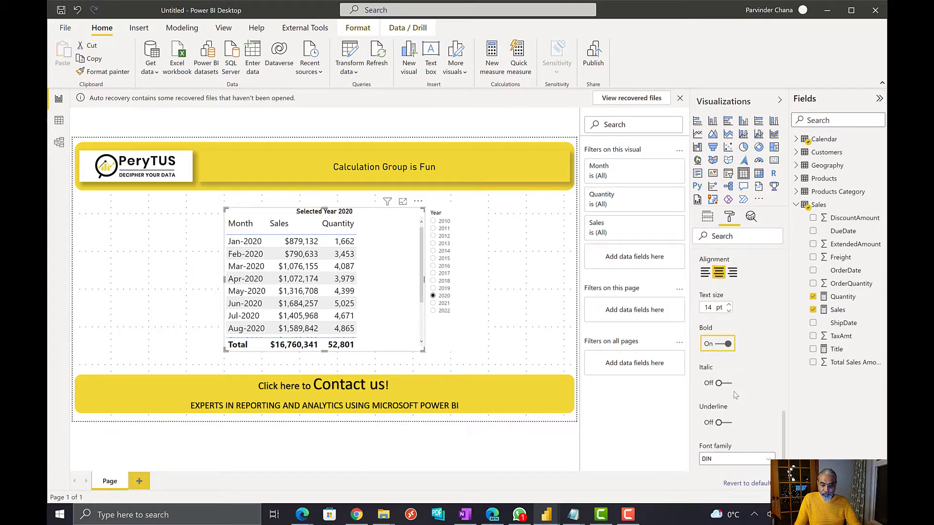
scroll(735, 385, down, 1)
scroll(737, 369, up, 4)
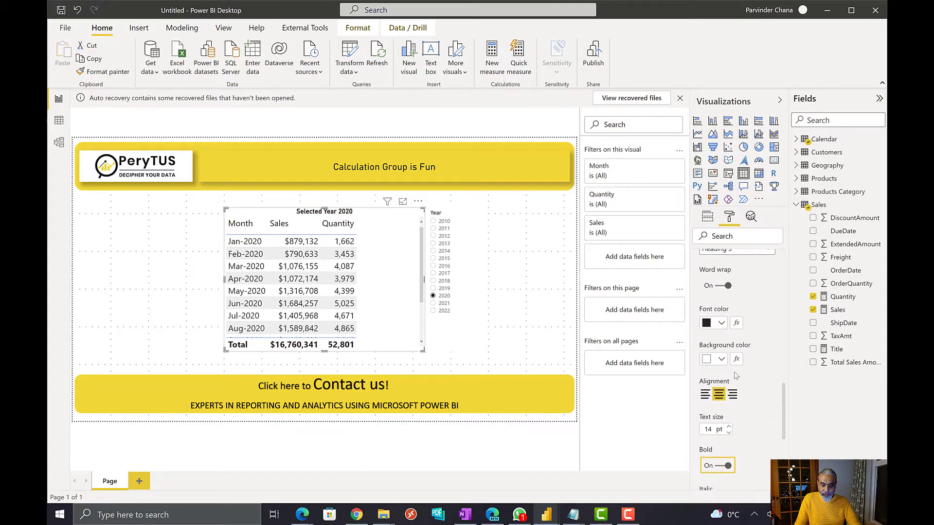
scroll(737, 341, down, 3)
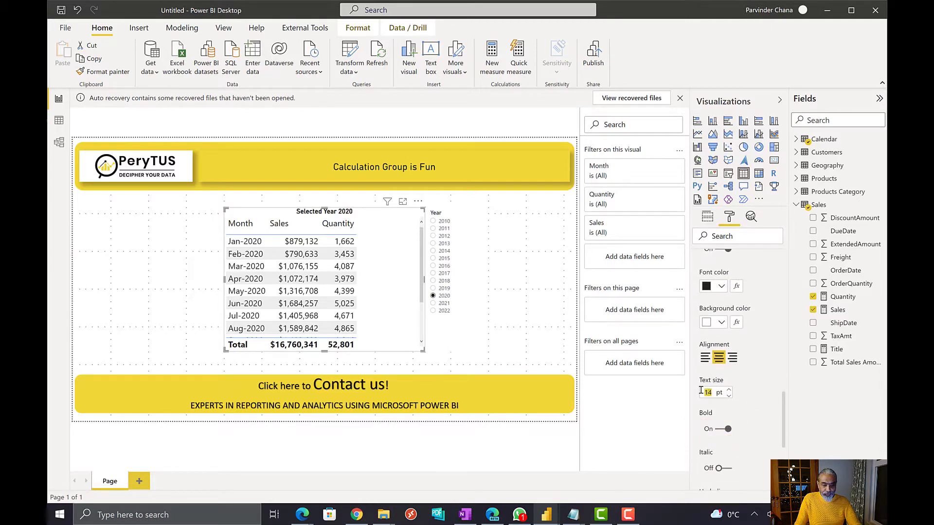
text(18)
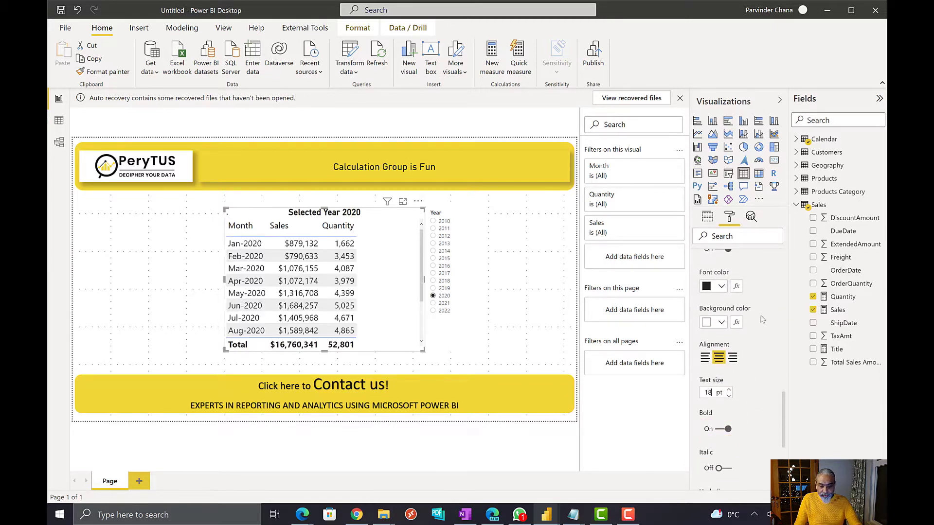
Give the table visual's title a black background and a white font color.
click(717, 323)
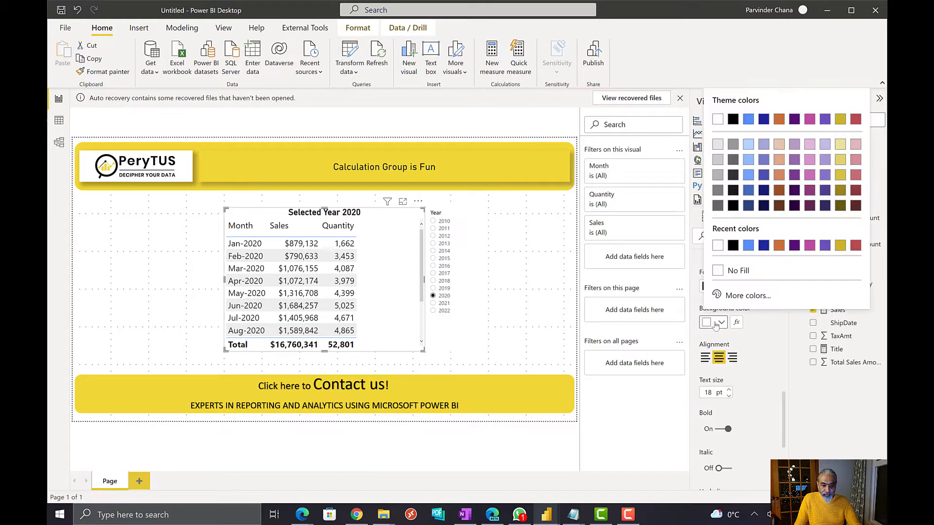
click(718, 120)
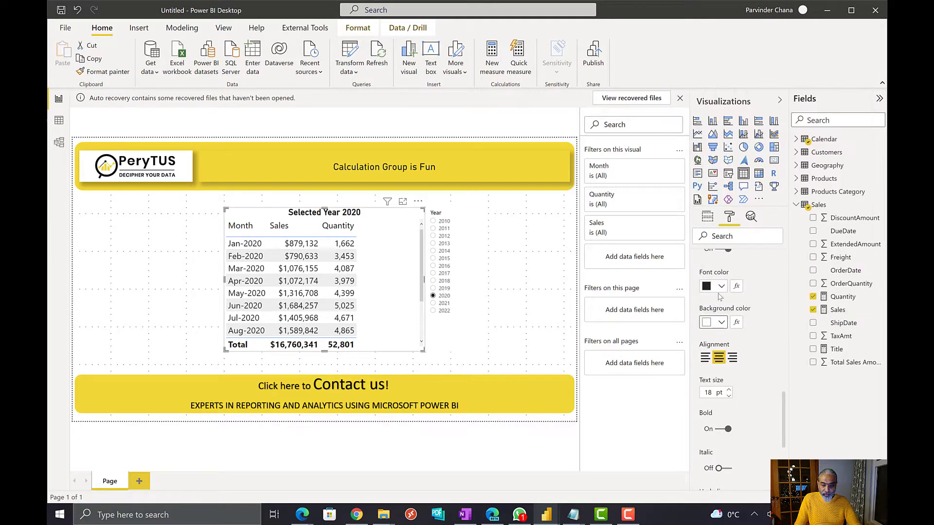
click(720, 323)
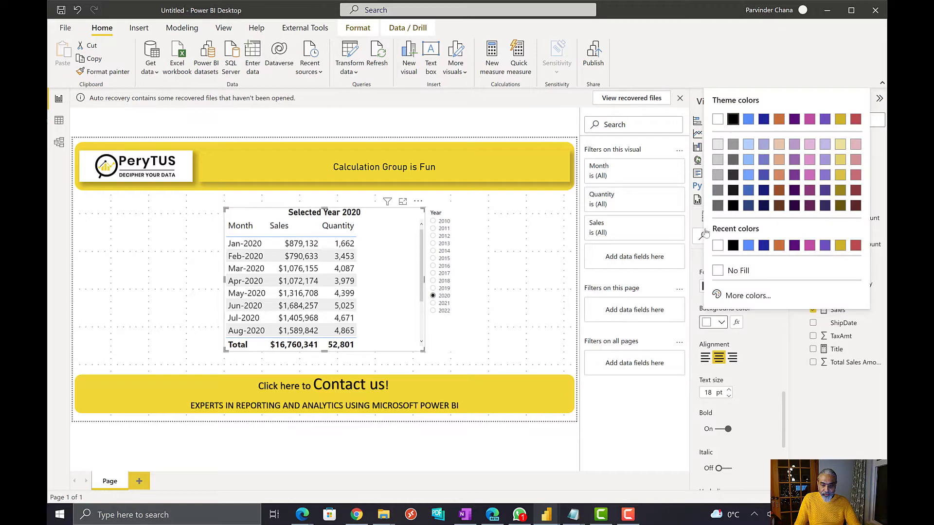
click(734, 119)
click(714, 287)
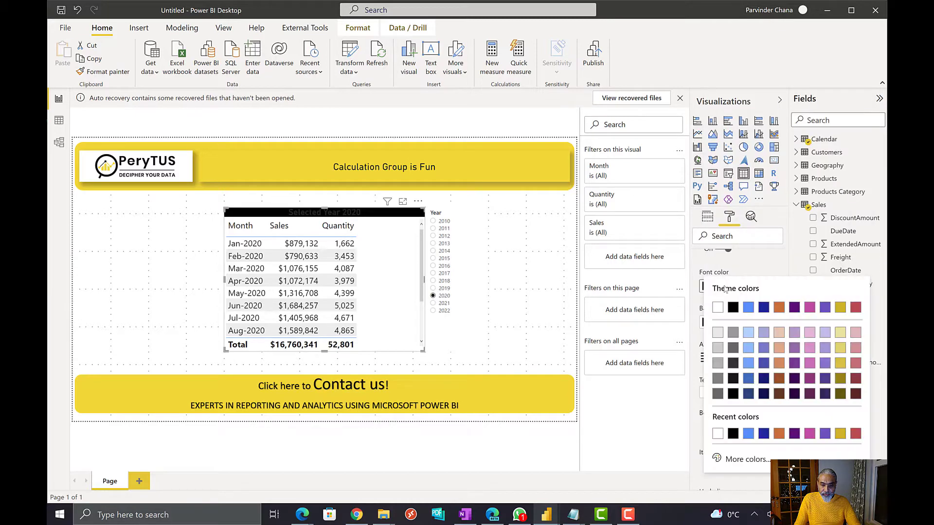
click(717, 308)
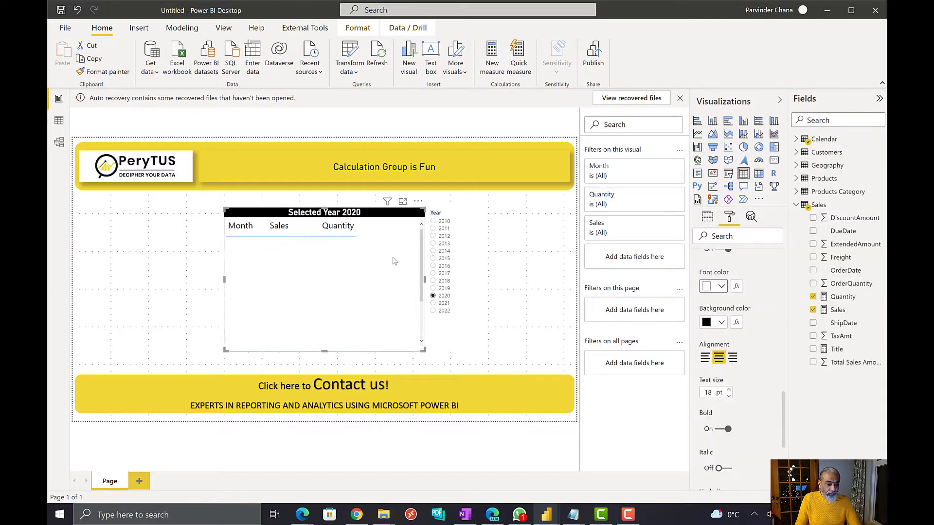
Test the dynamic title by choosing 2021 and then 2019 in the Year slicer.
click(443, 304)
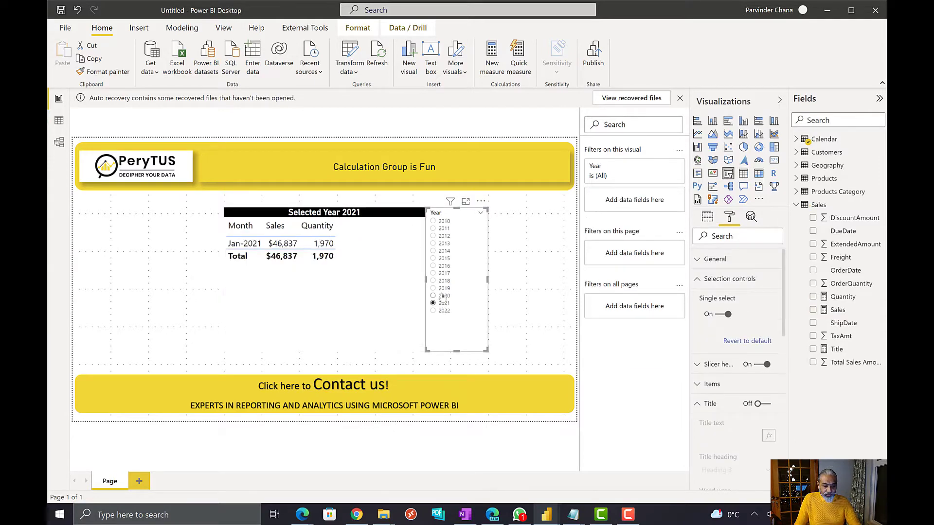
click(443, 288)
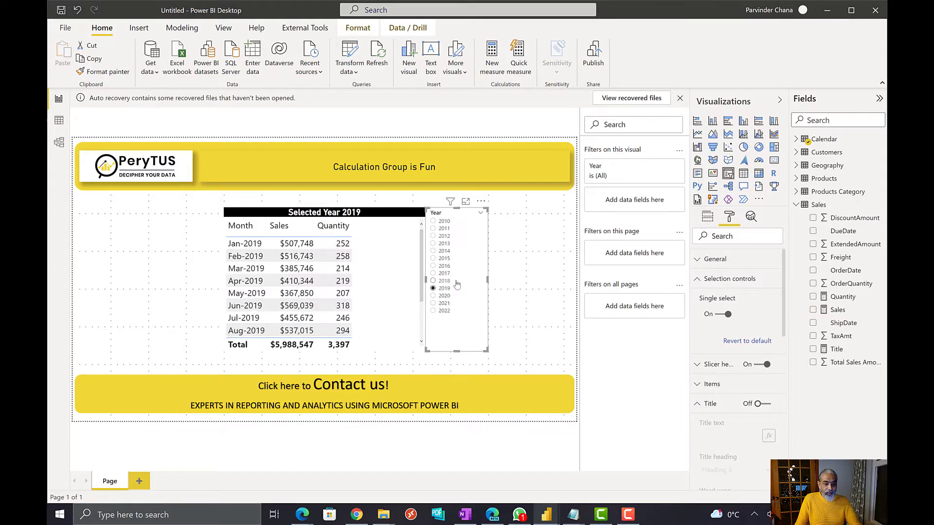
Narrow the table visual to fit its columns more closely and position the Year slicer just beside it.
drag(471, 288, 477, 288)
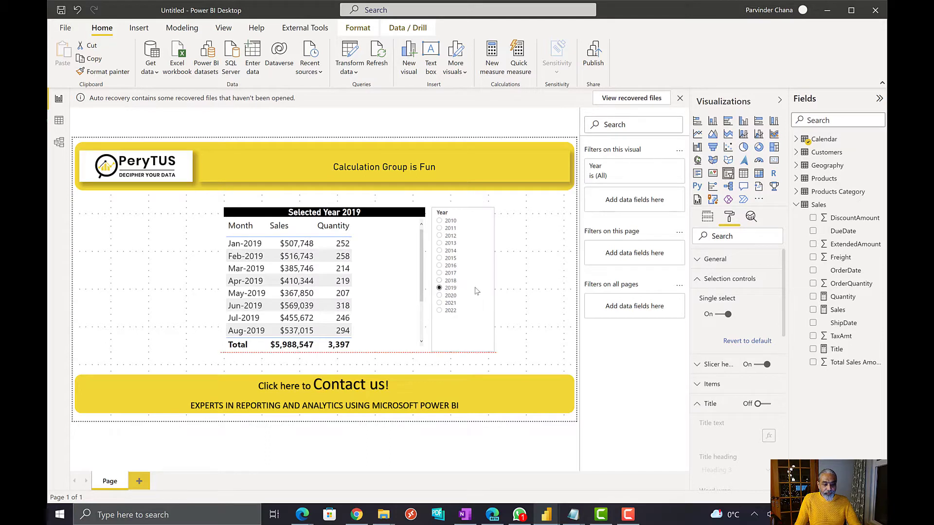
click(416, 295)
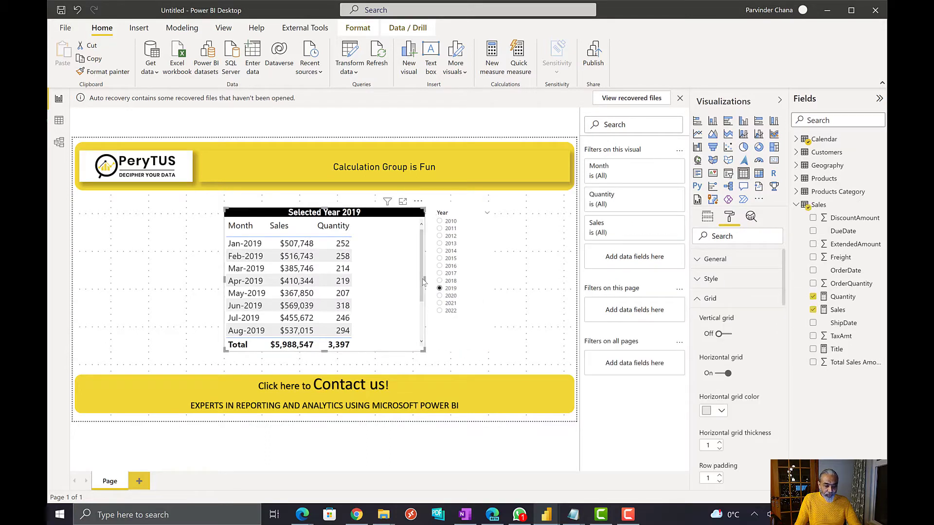
drag(424, 279, 400, 285)
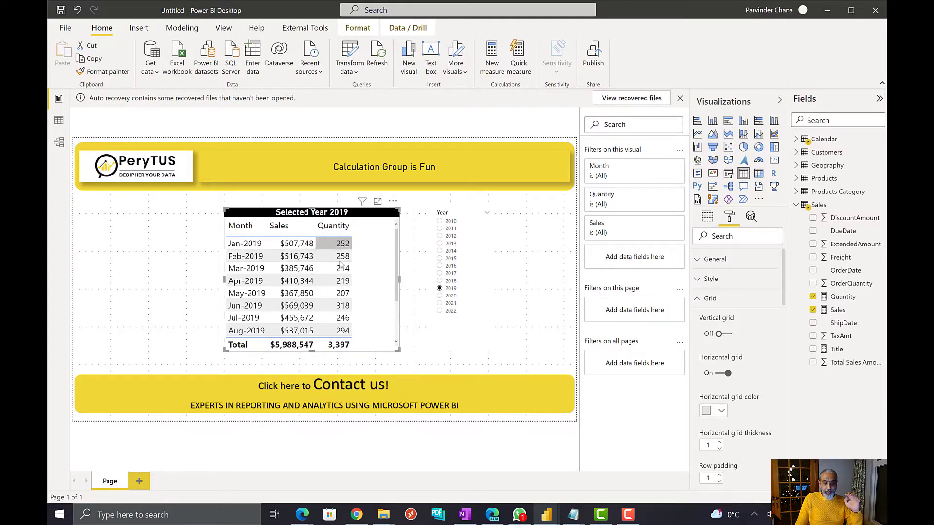
drag(471, 290, 458, 290)
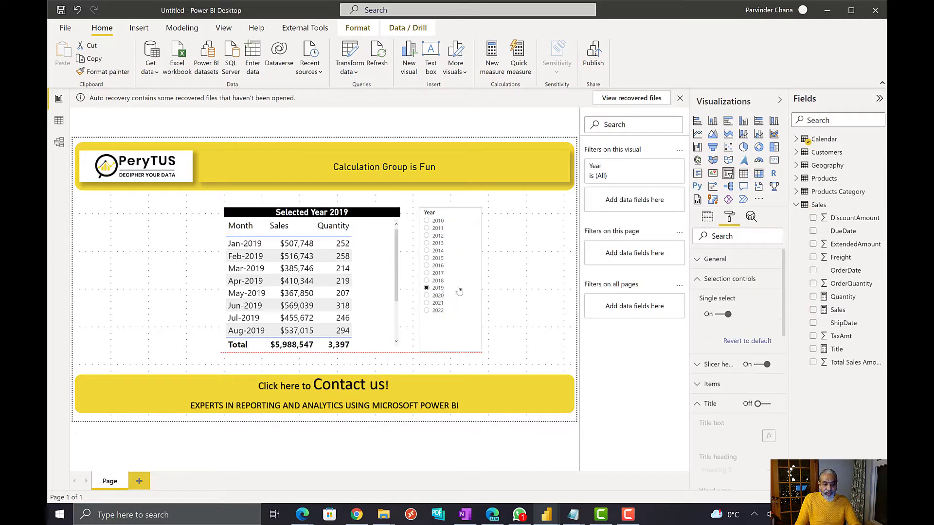
Open Tabular Editor on this model and create a calculation group named Analyze What under Tables.
click(317, 37)
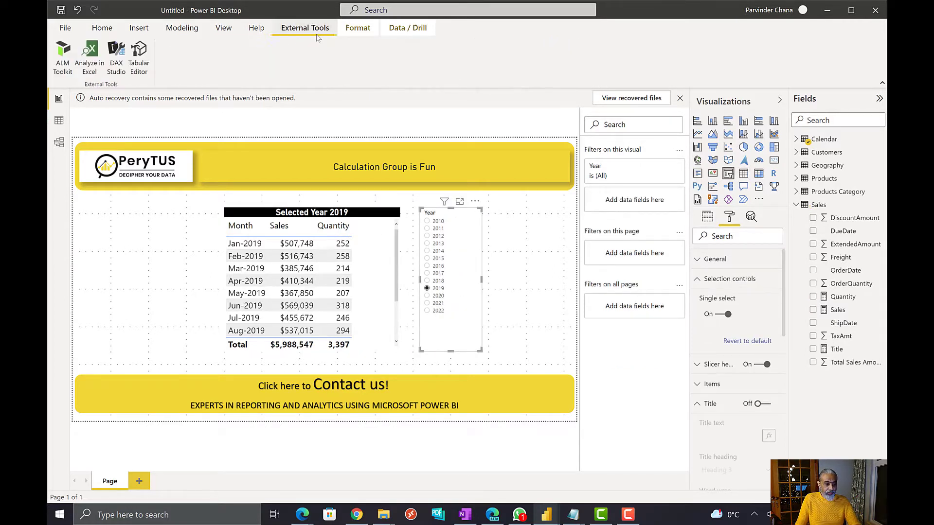
click(146, 67)
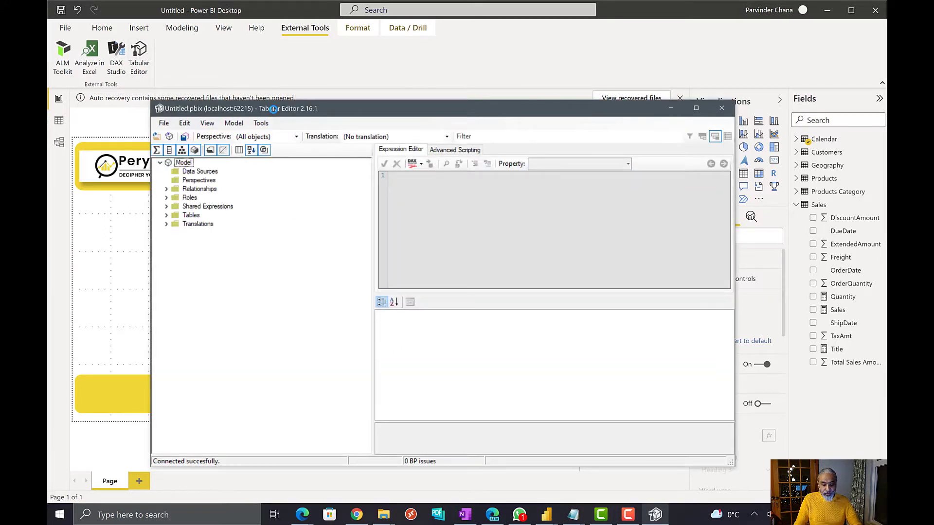
click(166, 216)
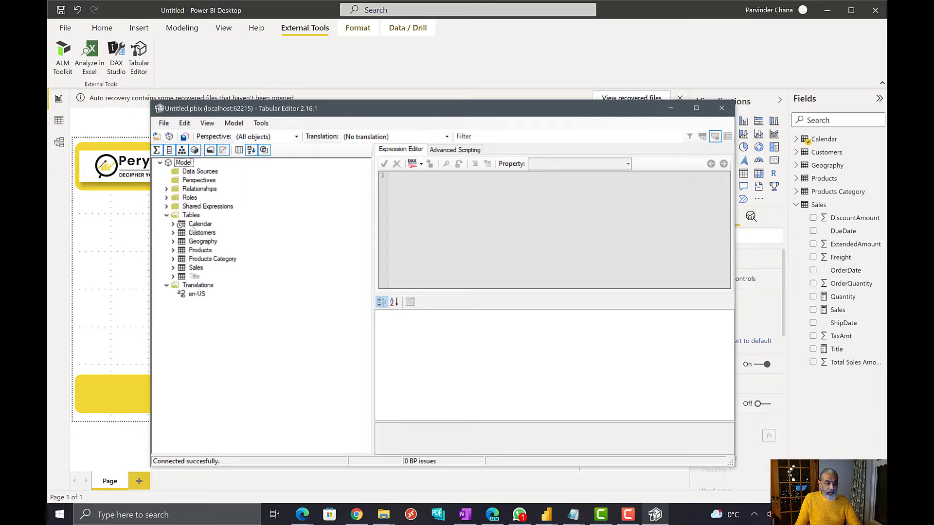
right_click(187, 216)
mouse_move(252, 227)
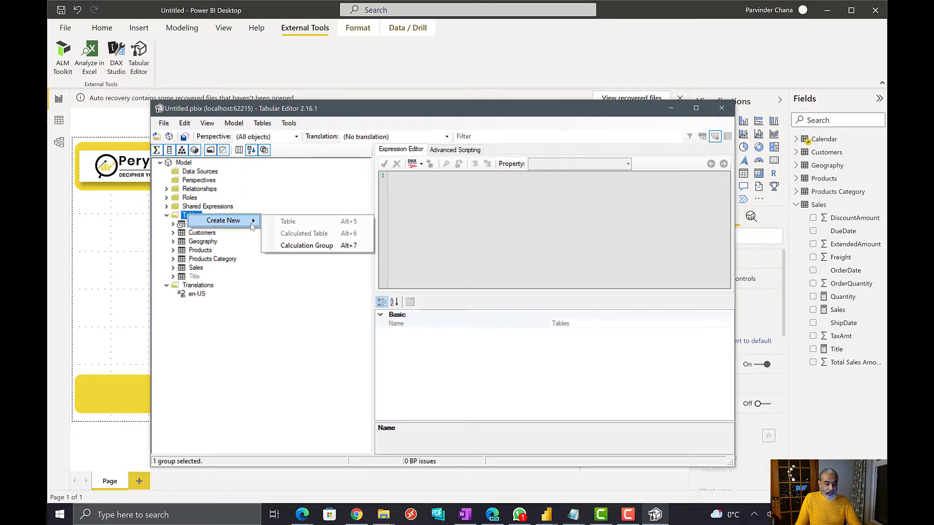
click(313, 246)
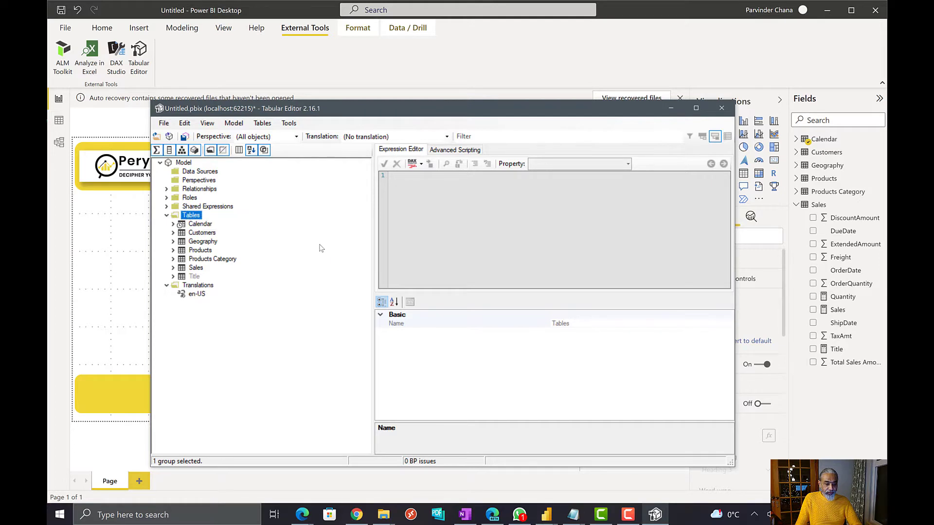
text(Analyze)
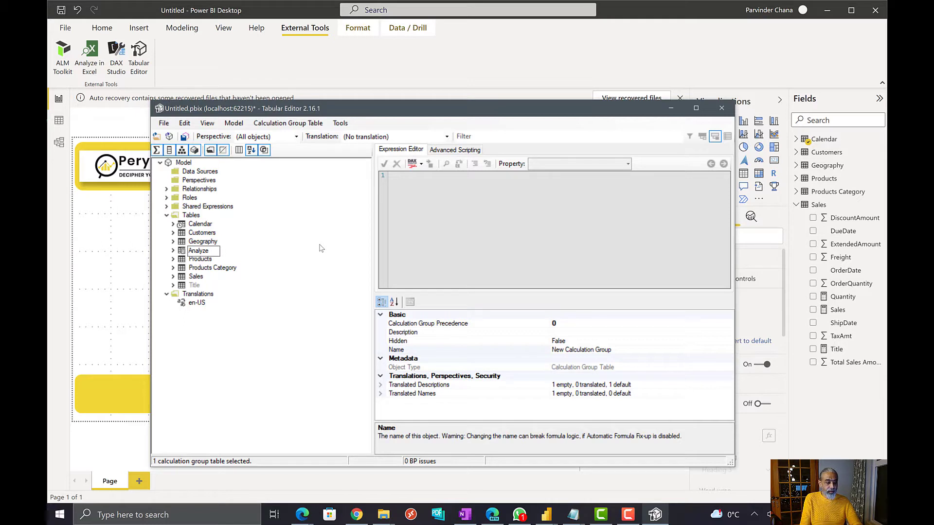
text( What)
key(Return)
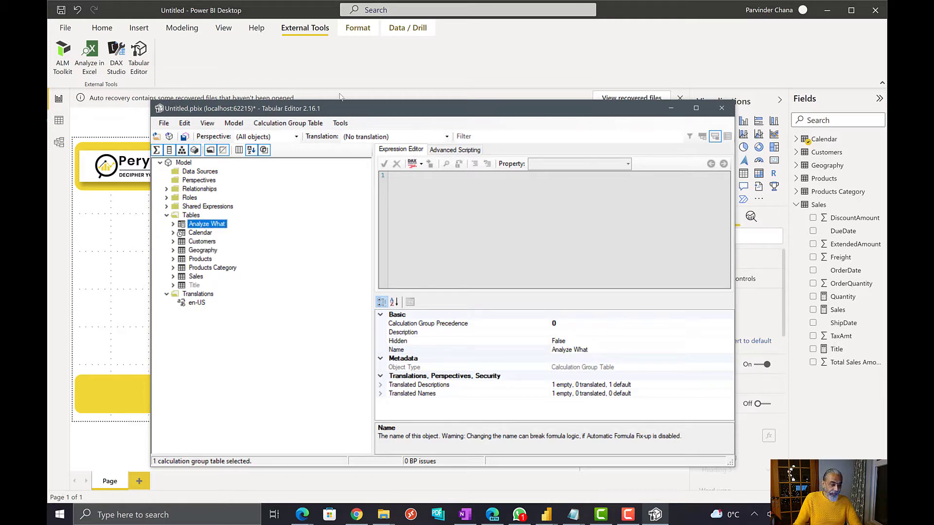
Rename the Name column of the Analyze What calculation group as Analyze What.
click(173, 225)
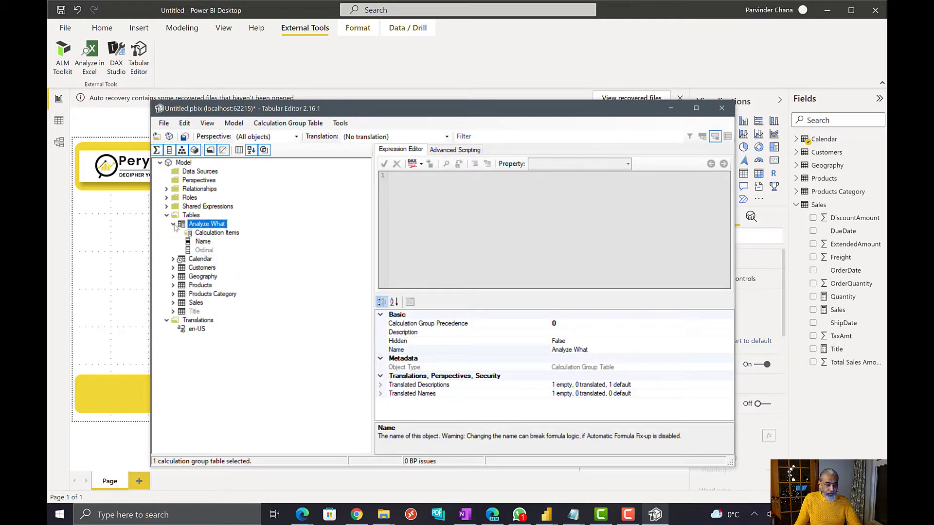
click(204, 242)
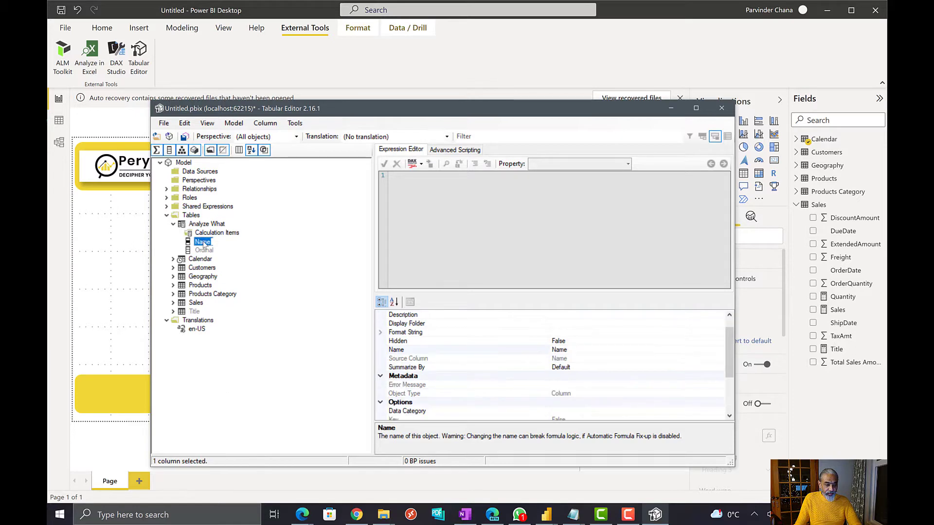
click(204, 243)
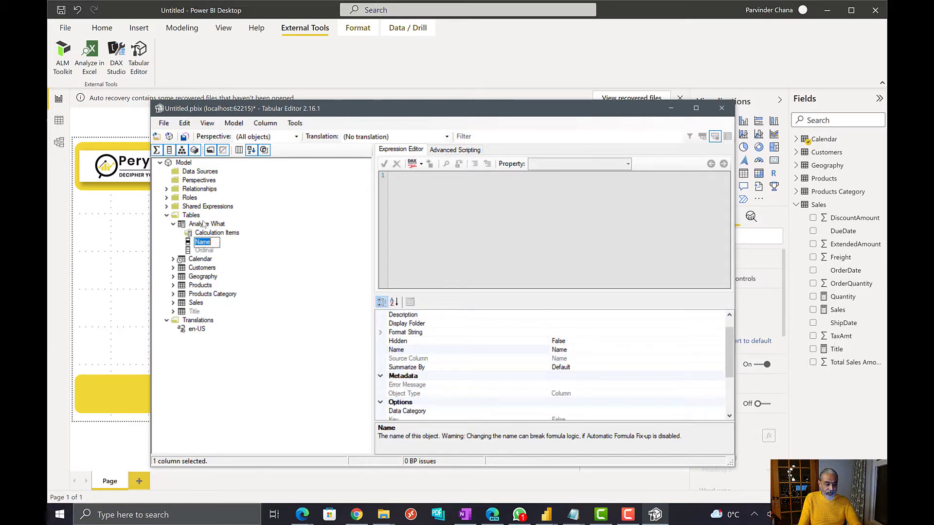
text(Analy)
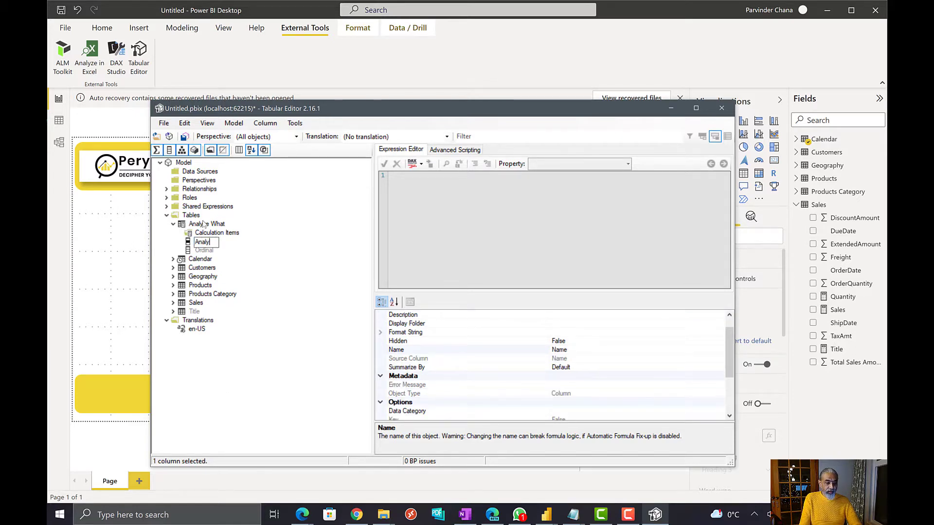
text(ze What)
key(Return)
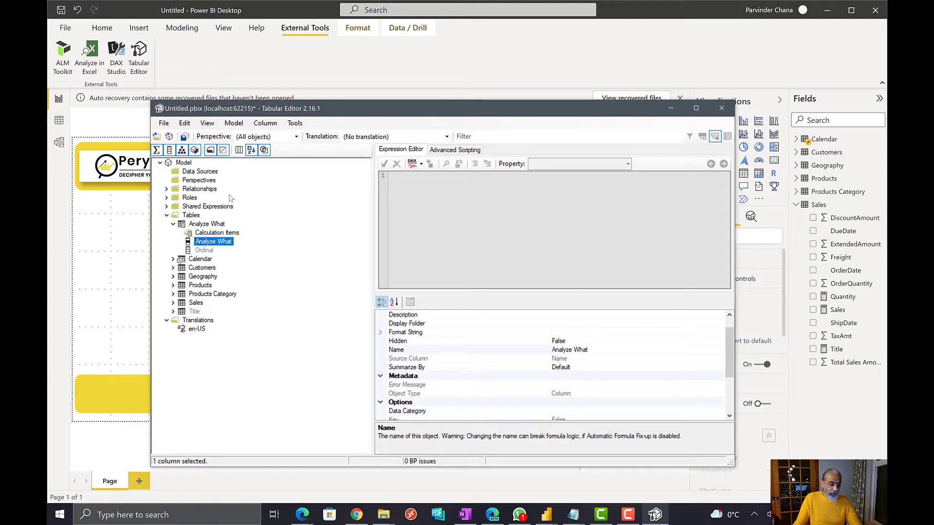
Add a calculation item named $ Sales to the Analyze What calculation group.
click(228, 233)
right_click(227, 235)
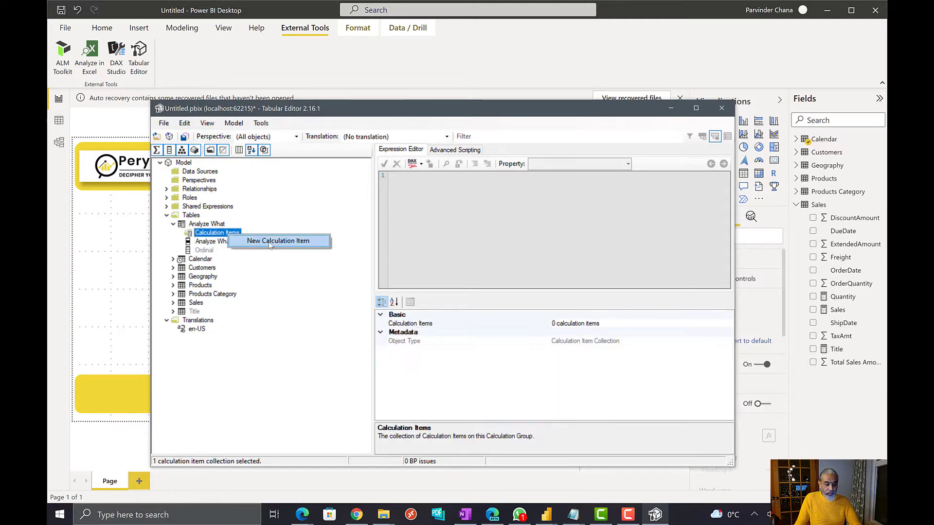
click(280, 245)
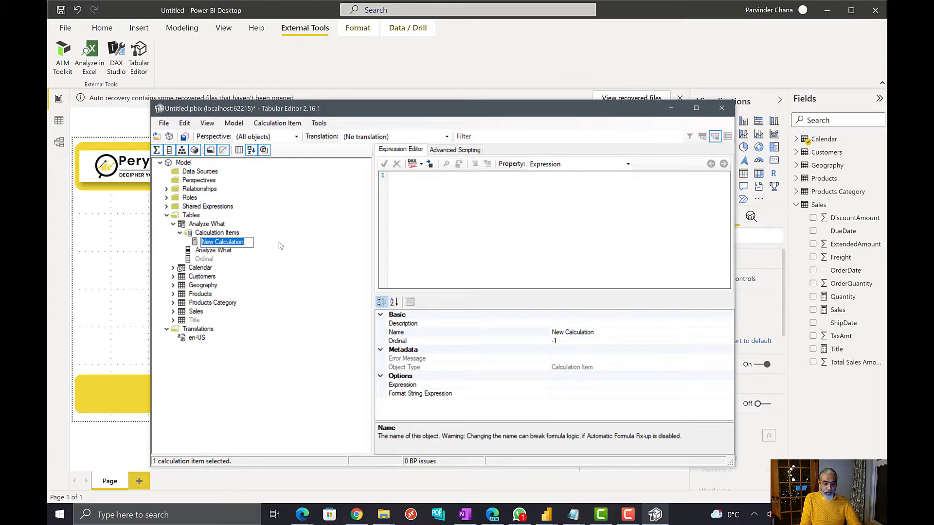
text(SA)
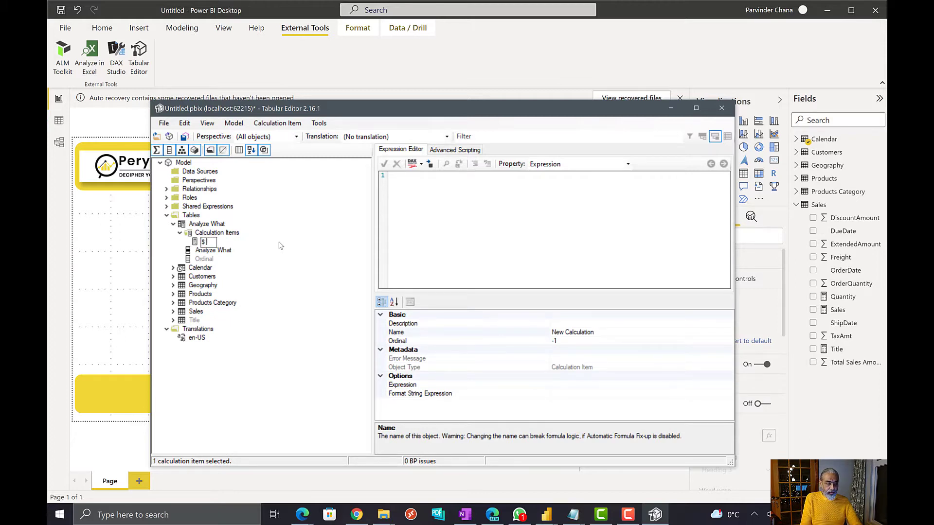
text(es)
key(Return)
Add a calculation item named Quantity to the Analyze What calculation group.
right_click(228, 233)
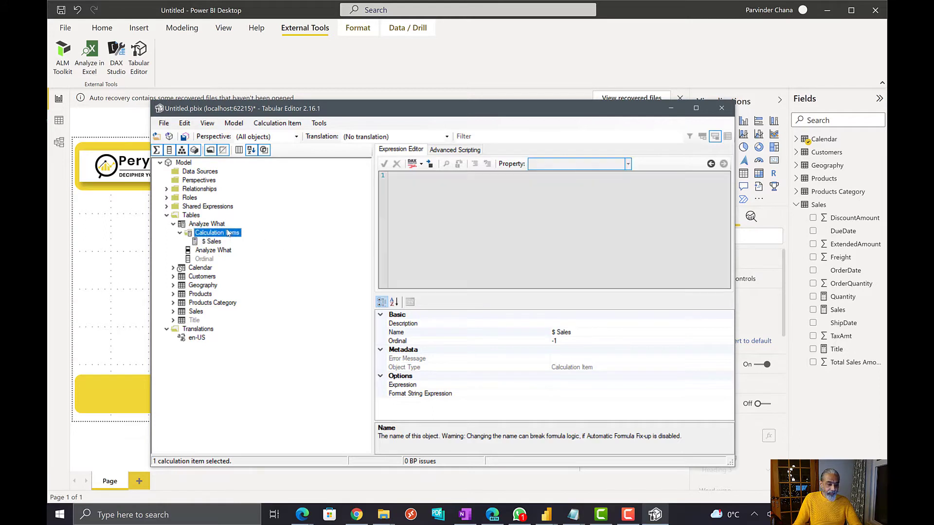
click(253, 238)
text(Quantity)
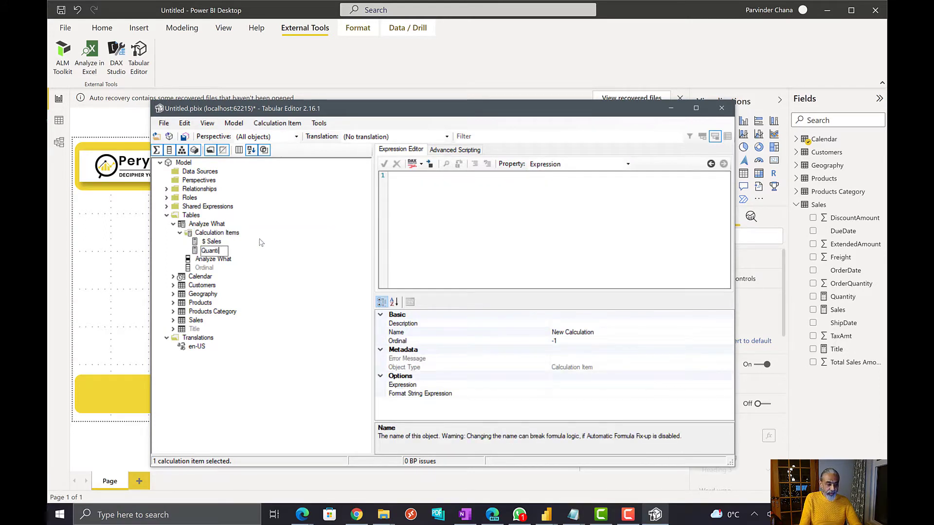
key(Return)
Set the expression of the $ Sales calculation item to [Sales] and accept it.
click(213, 242)
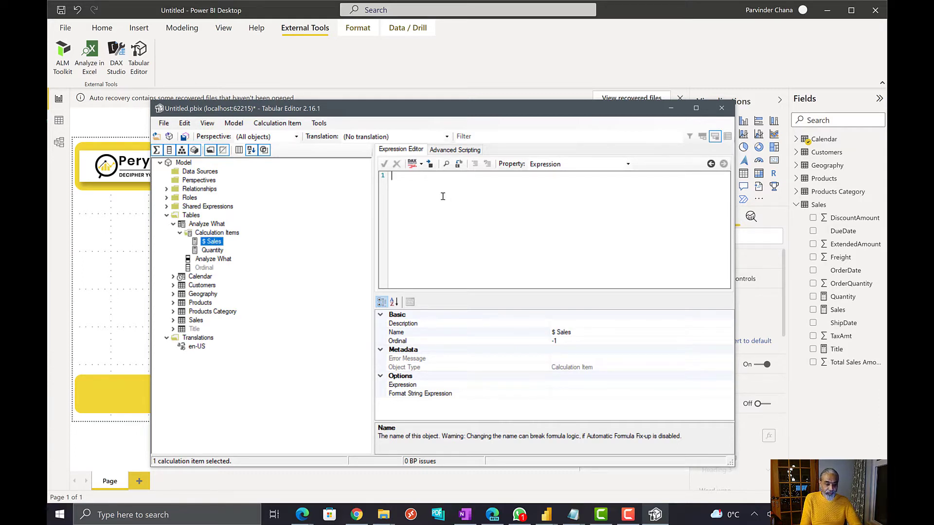
text([Sales)
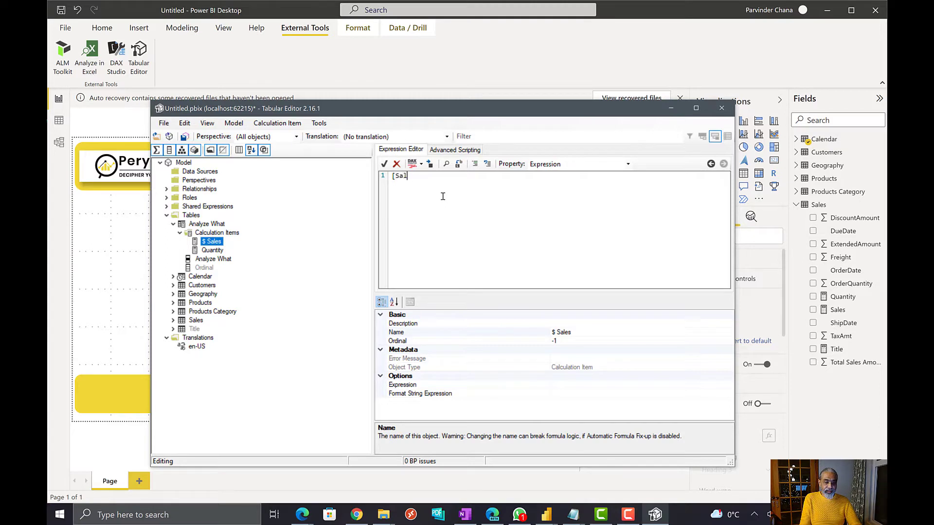
click(384, 164)
key(Down)
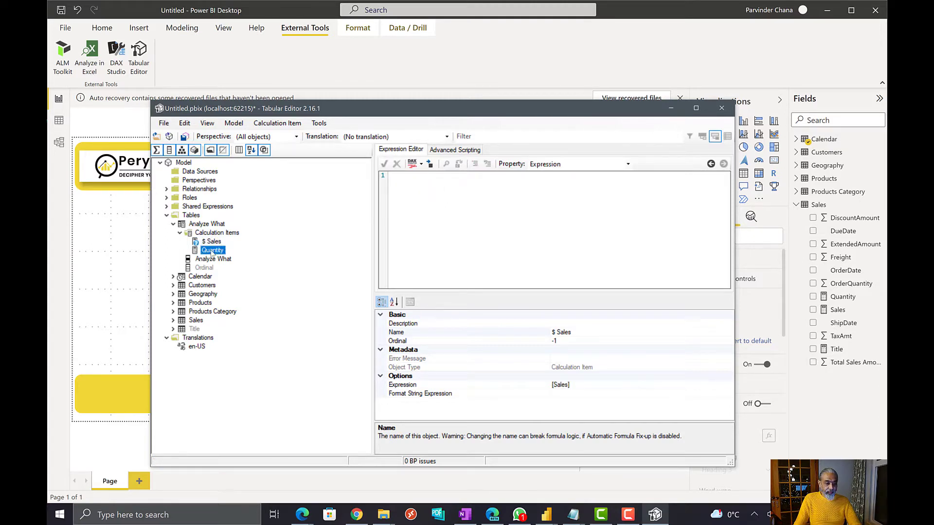
Set the expression of the Quantity calculation item to [Quantity] and save the changes to the connected model.
text([Qua)
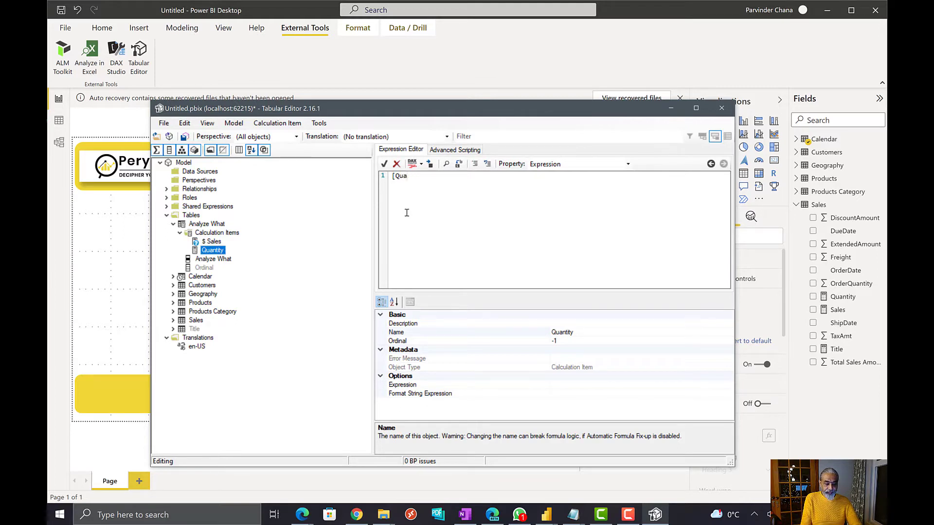
text(ntity])
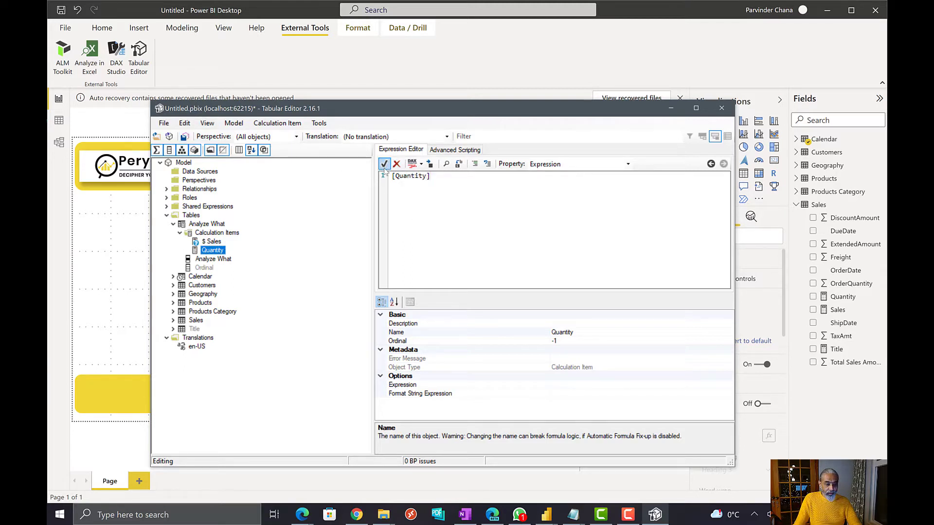
click(185, 136)
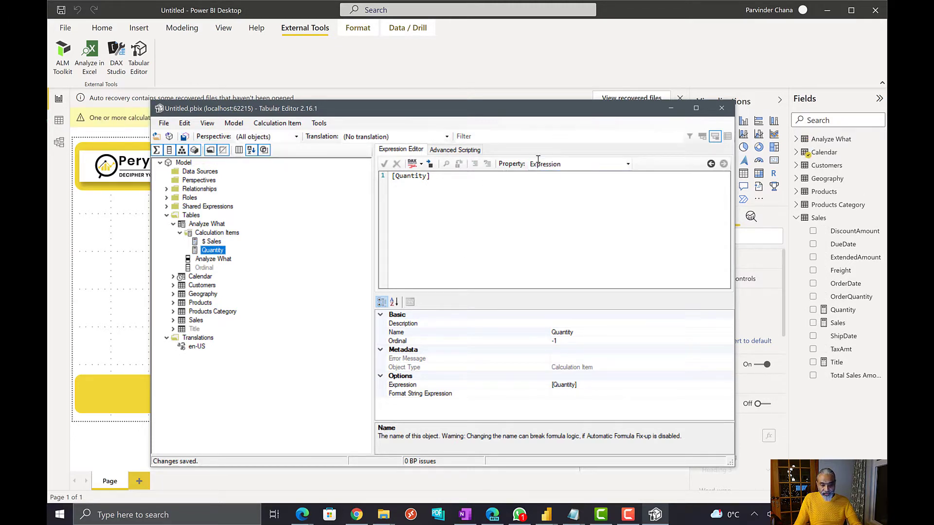
Return to Power BI Desktop, dismiss the auto recovery notice keeping the files for later, and refresh the calculation groups.
click(671, 108)
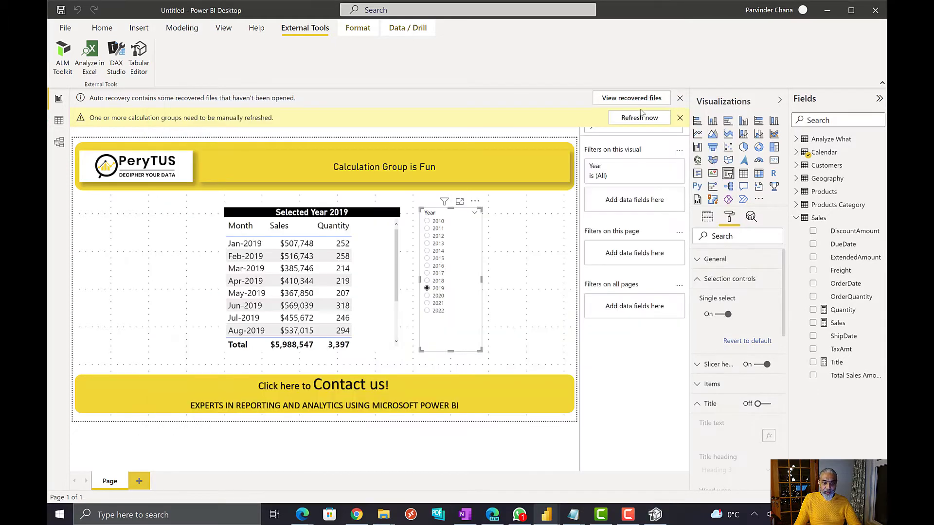
click(679, 98)
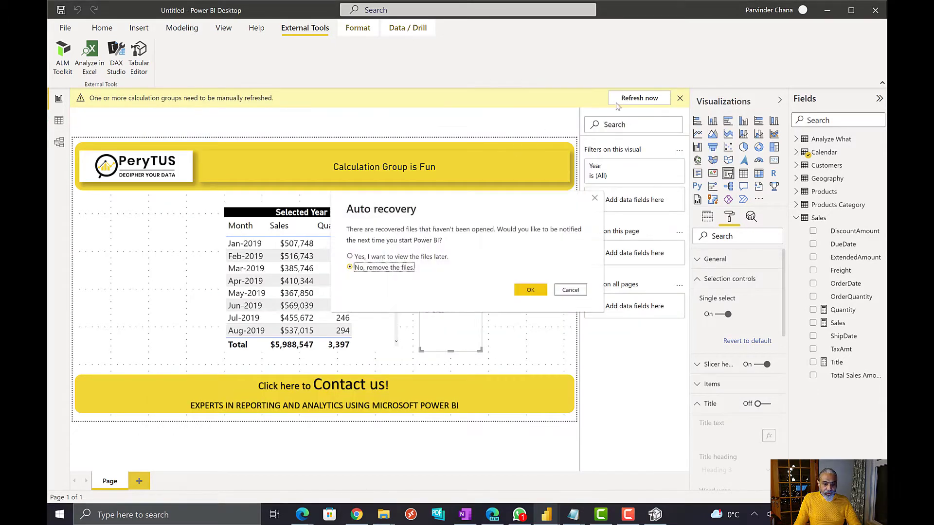
click(422, 257)
click(531, 290)
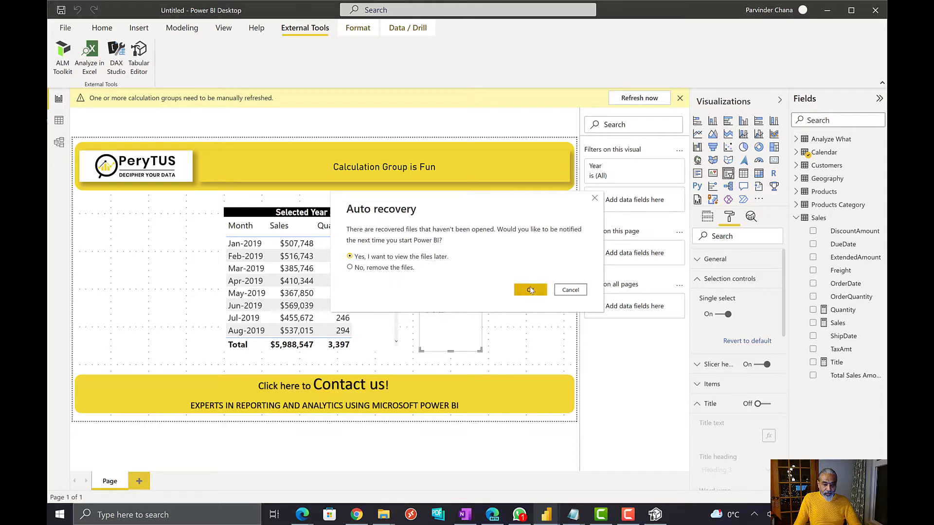
click(630, 97)
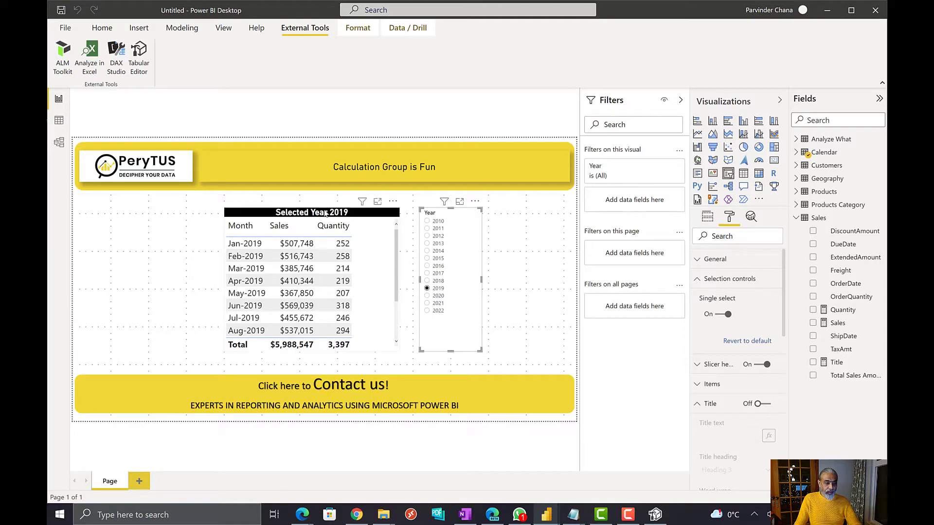
Add an Analyze What slicer beside the Year slicer and try it with $ Sales, ending on Quantity.
click(796, 140)
drag(851, 153, 535, 220)
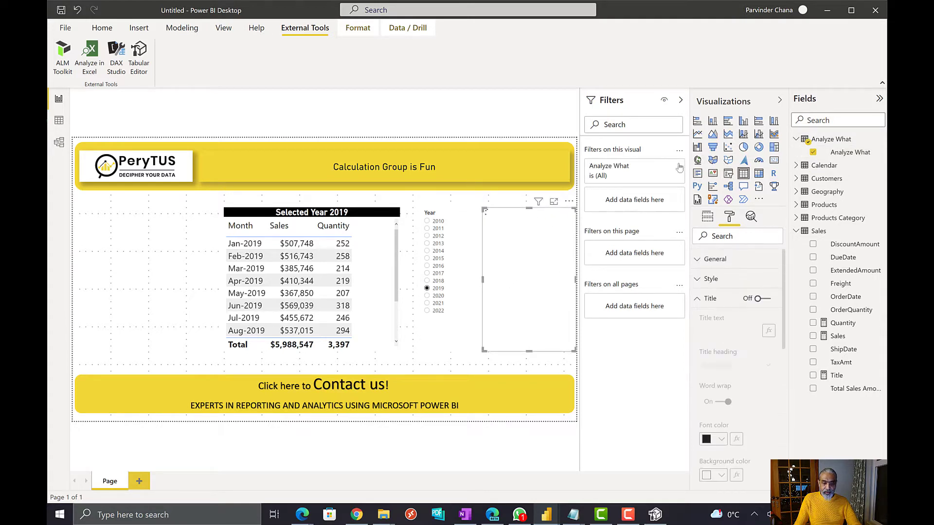
click(728, 175)
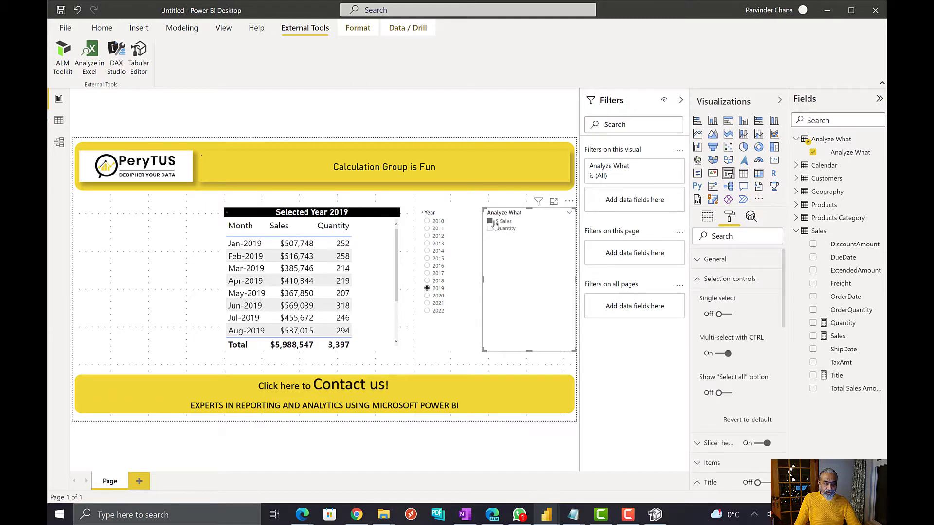
click(494, 222)
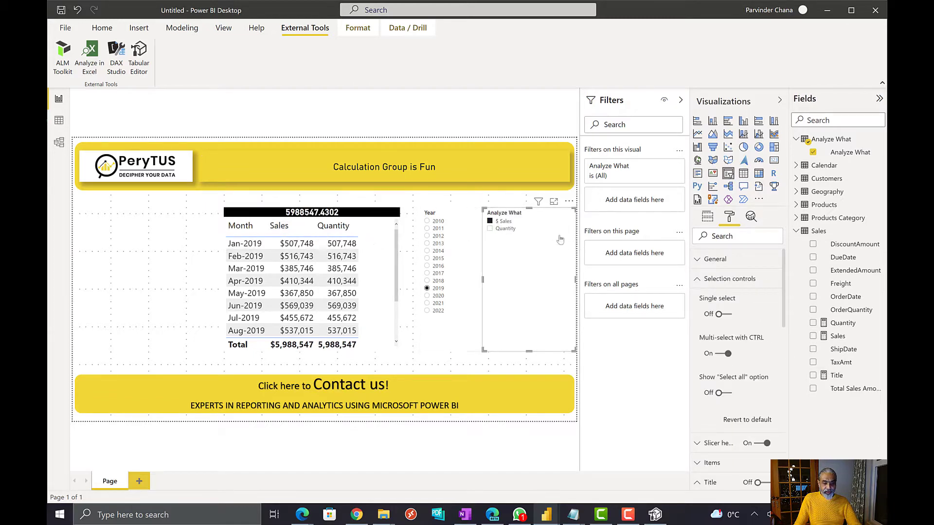
click(506, 228)
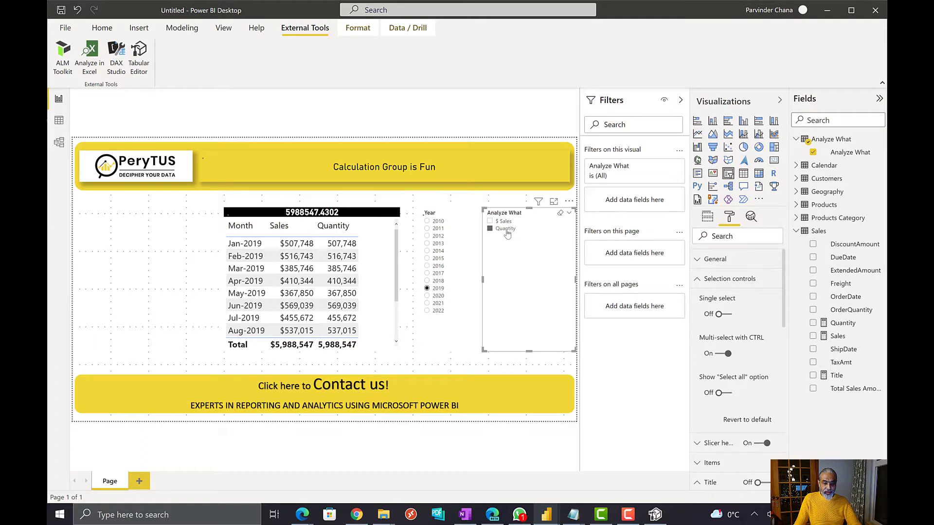
Remove the Quantity measure from the monthly table, keeping only Month and Sales.
click(373, 255)
click(707, 217)
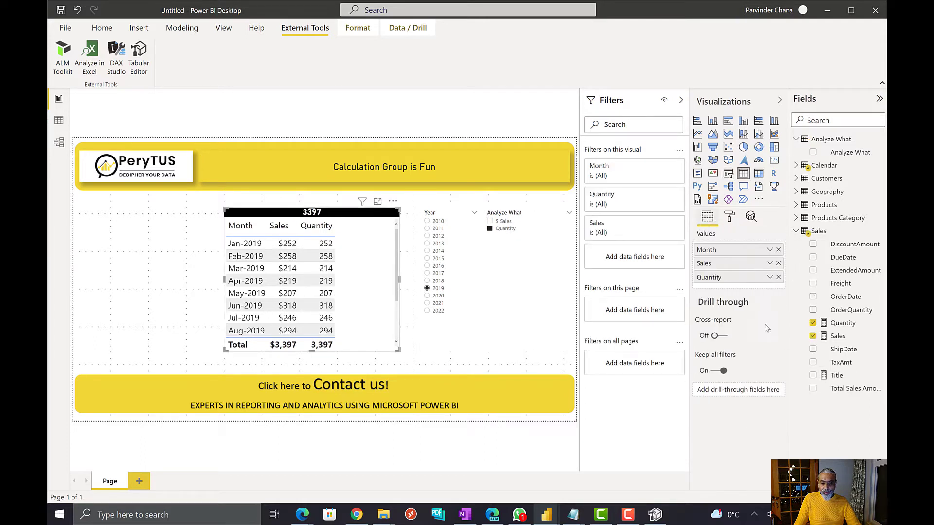
click(779, 277)
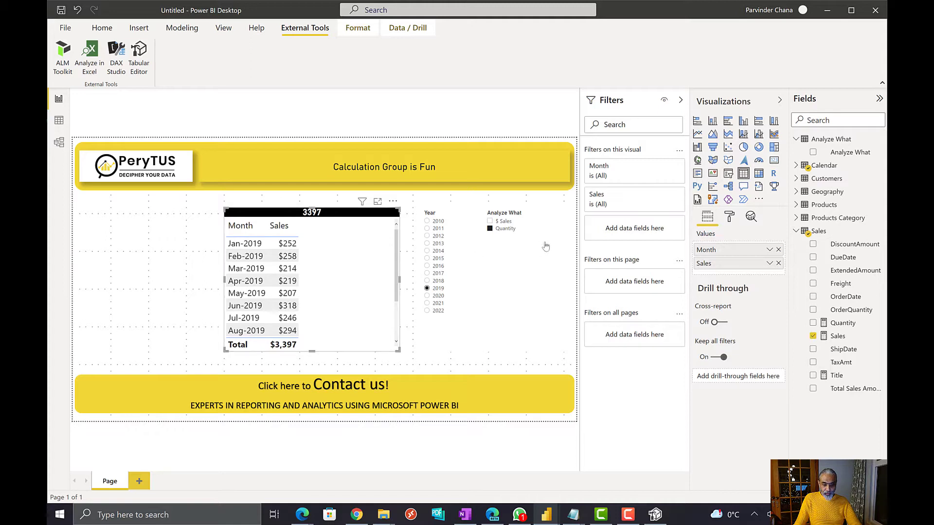
Switch the Analyze What slicer to $ Sales and back to Quantity to compare the number formats in the table.
click(503, 222)
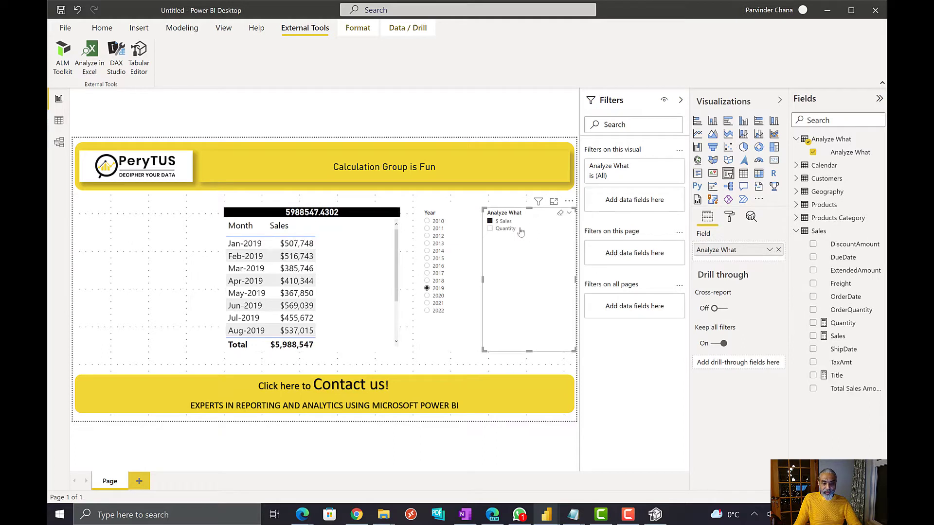
click(505, 228)
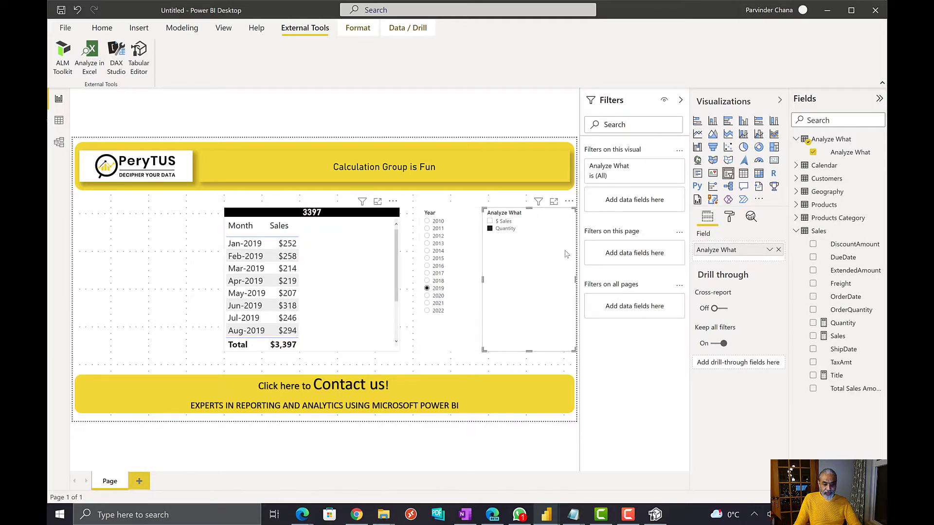
key(Tab)
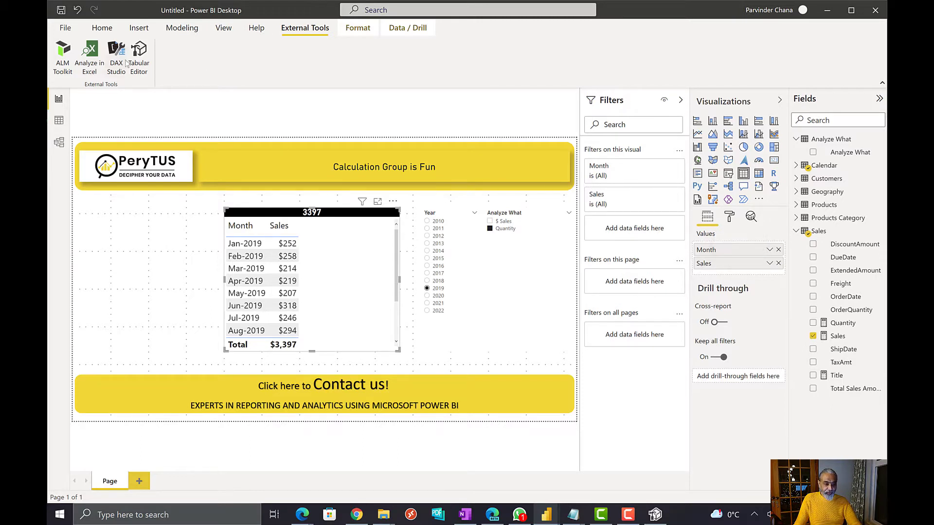
In Tabular Editor, set the Quantity item's format string expression to "#,0" and save the changes to the model.
click(655, 515)
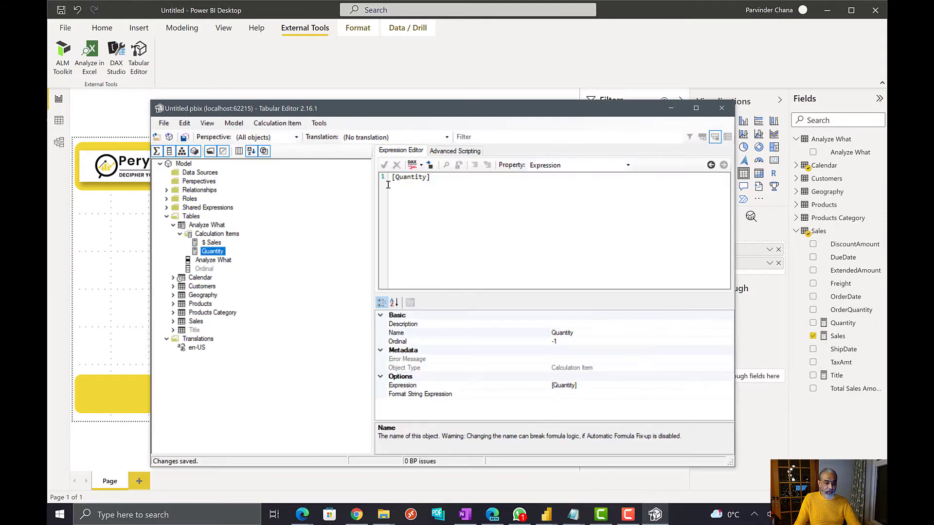
click(627, 165)
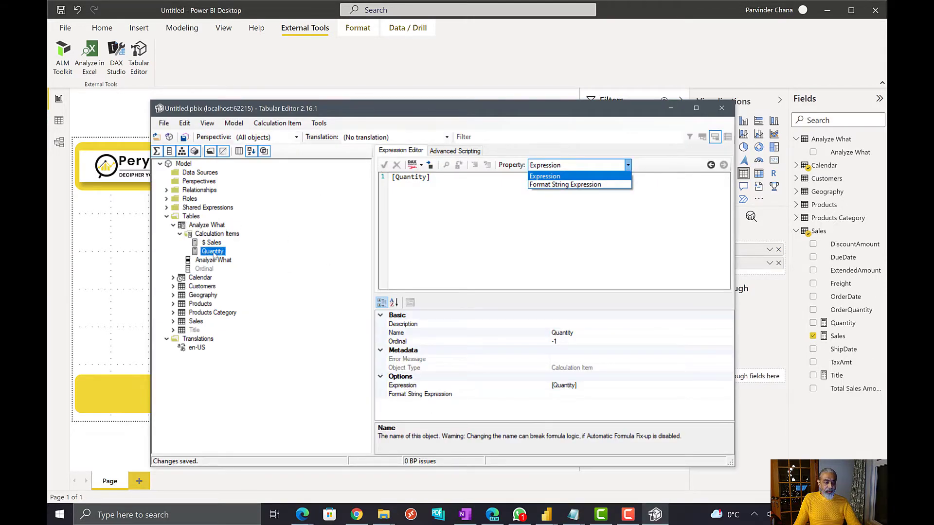
click(587, 185)
click(525, 205)
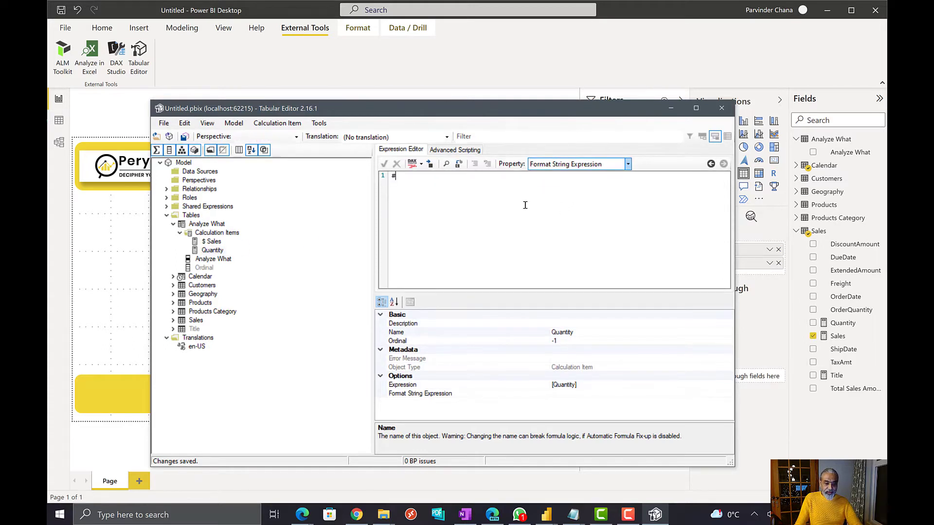
text("#,0)
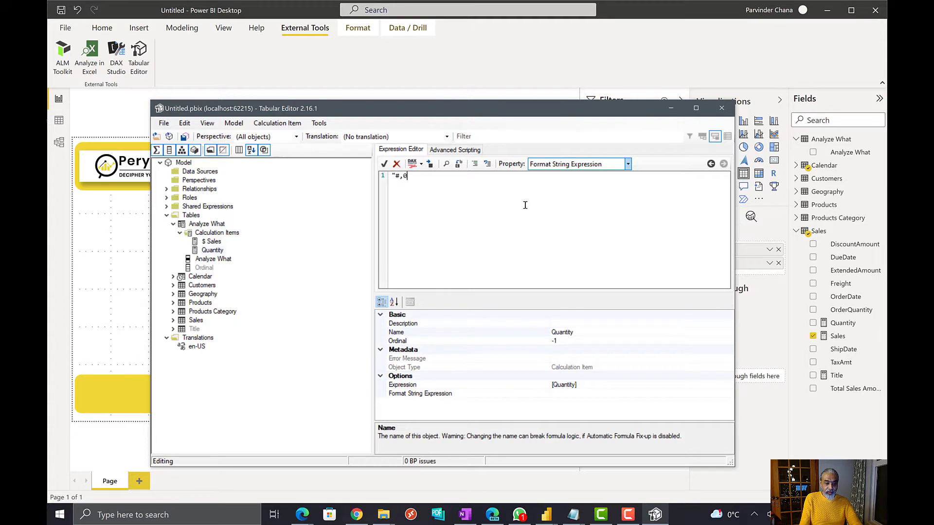
text(."")
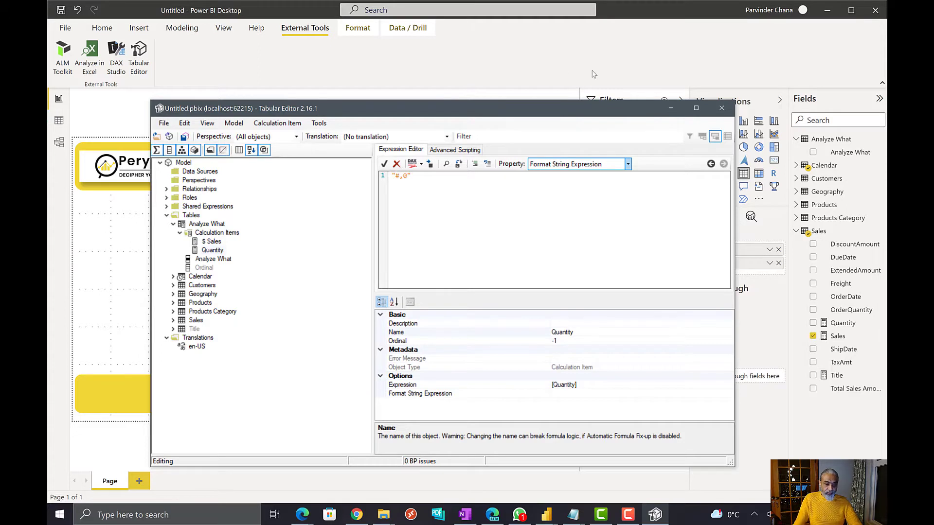
click(384, 164)
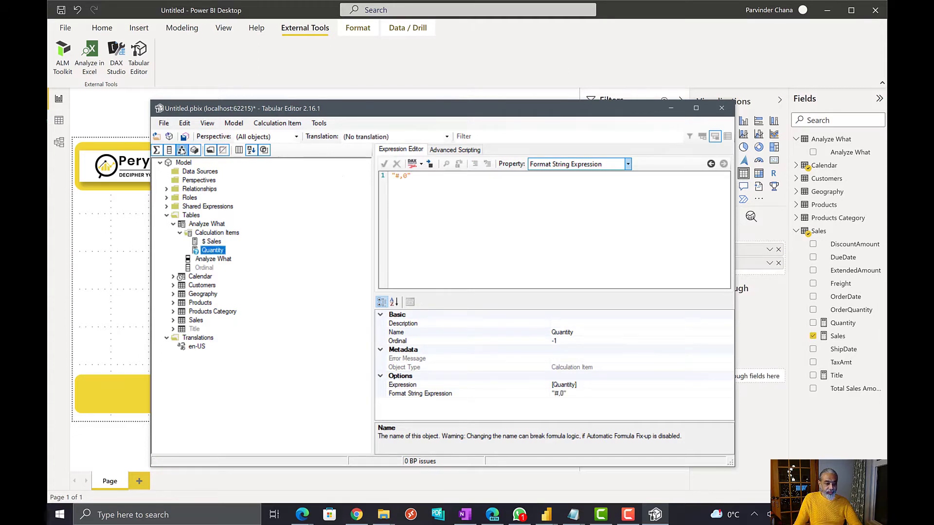
click(184, 138)
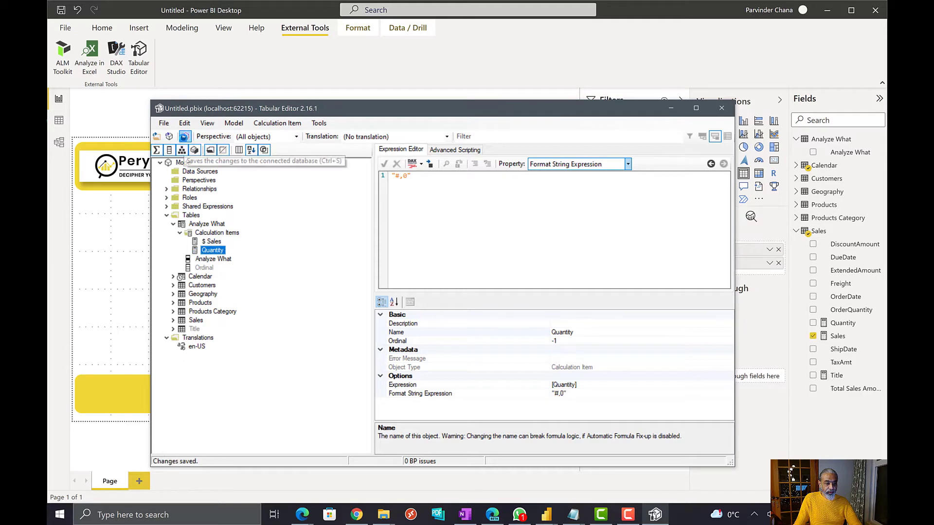
Set the $ Sales item's format string expression to "$#,0.00" and save the changes to the model.
click(215, 242)
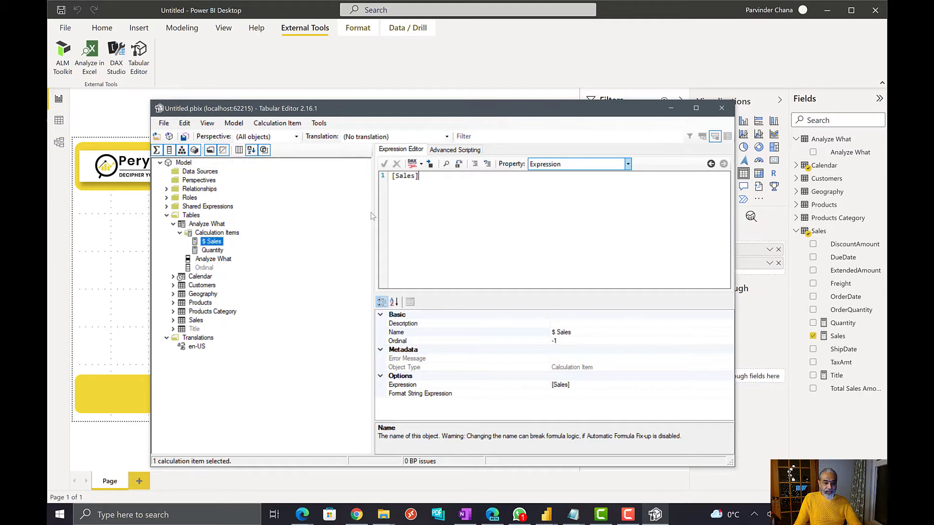
click(628, 165)
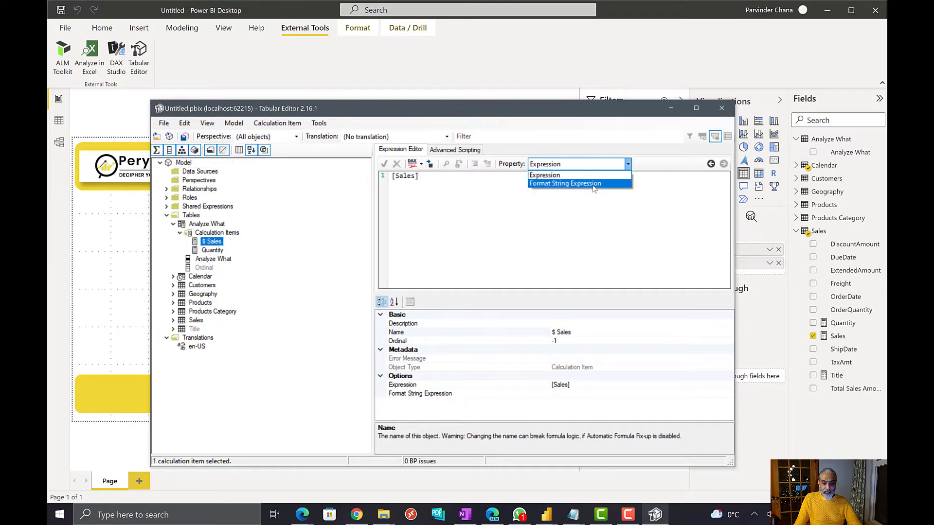
click(593, 189)
click(499, 209)
text(")
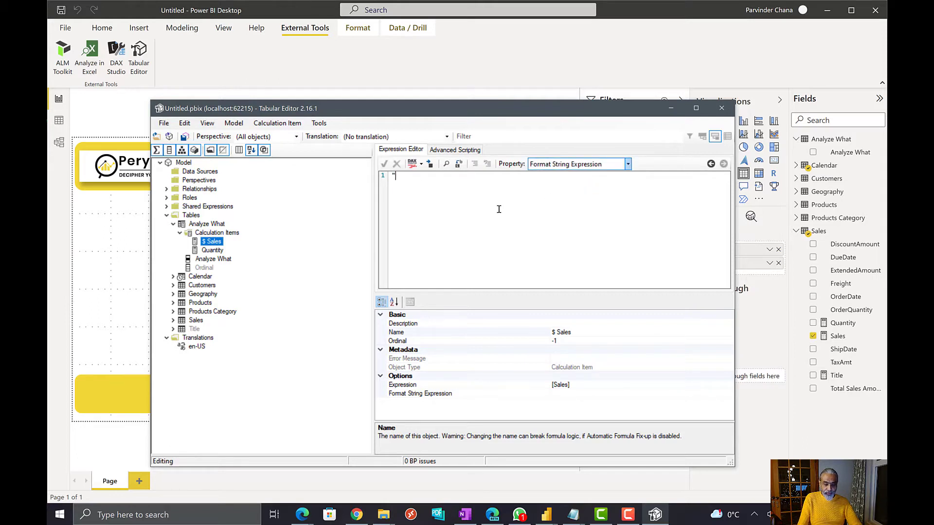
text($#,)
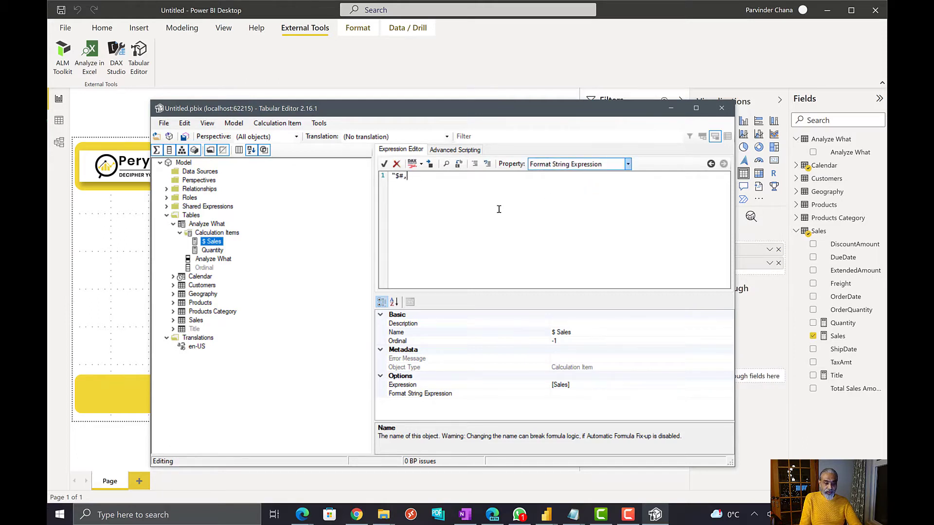
text(0.00")
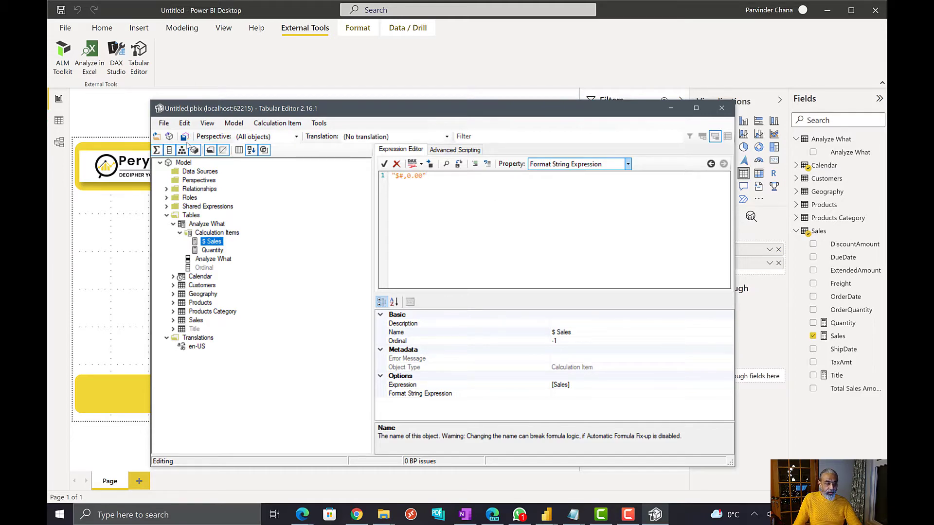
click(185, 137)
Return to Power BI Desktop and select $ Sales in the Analyze What slicer to check the table's formatting.
click(587, 55)
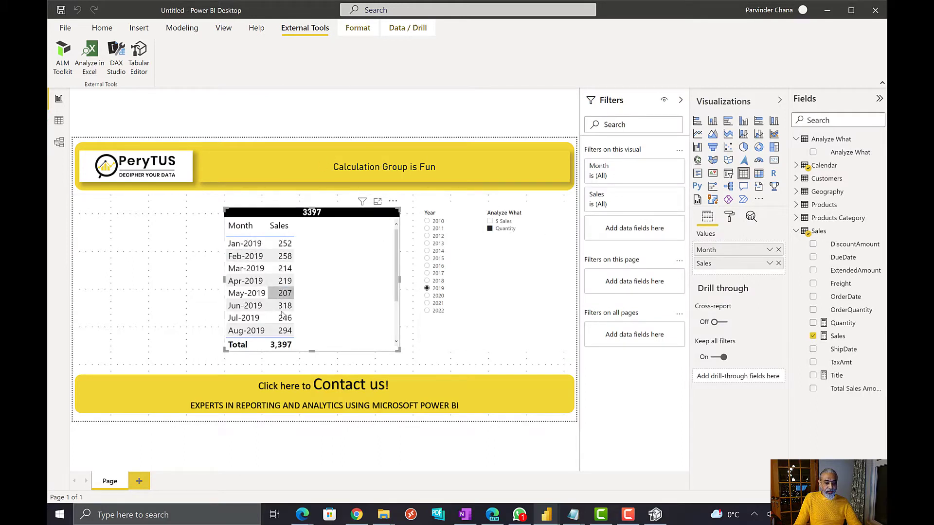
click(503, 221)
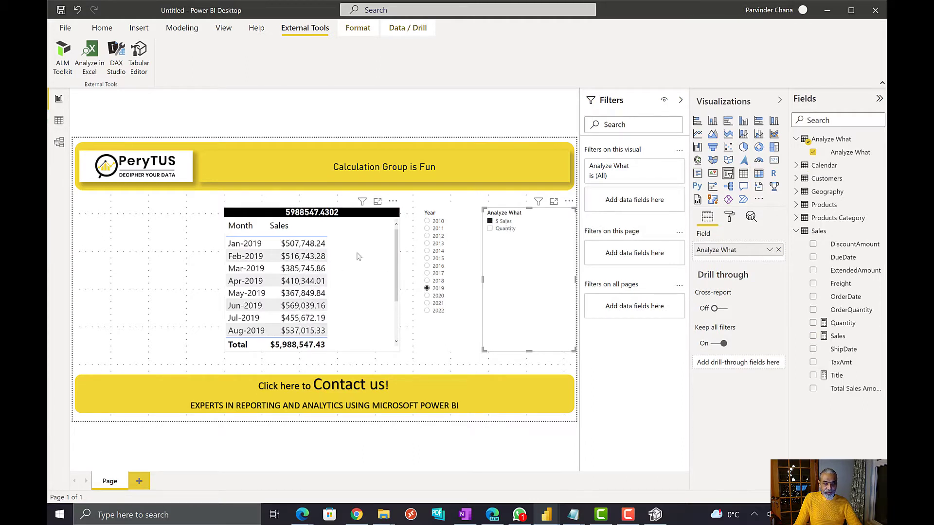
Rename the monthly table's Sales column to Selected Measure and try Quantity in the Analyze What slicer.
click(297, 243)
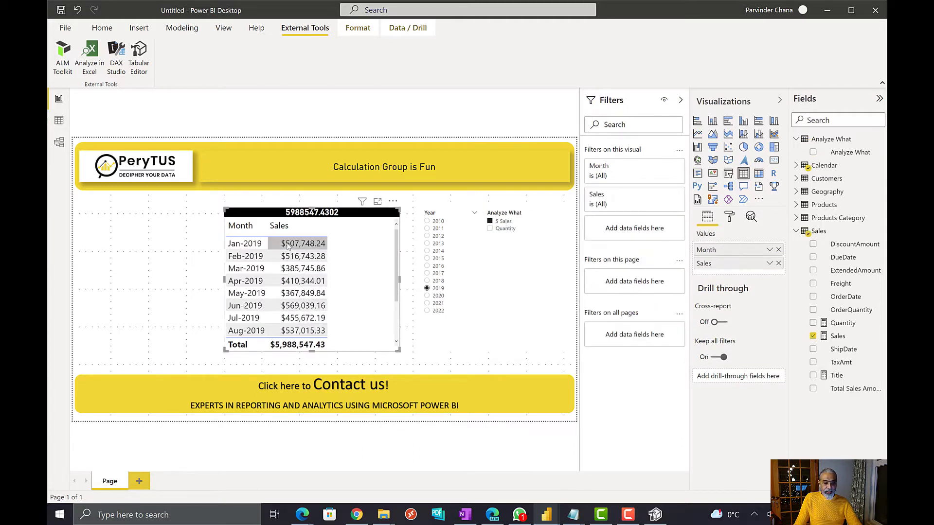
double_click(701, 265)
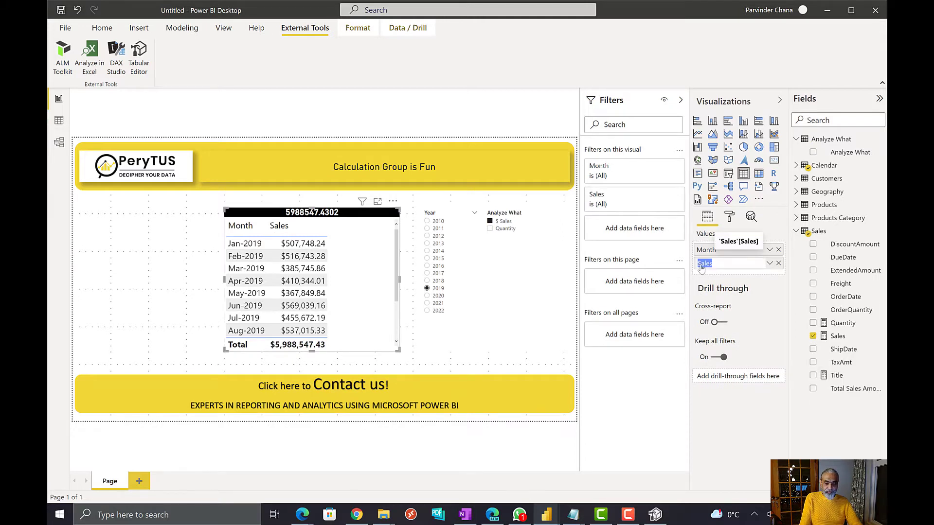
text(Select)
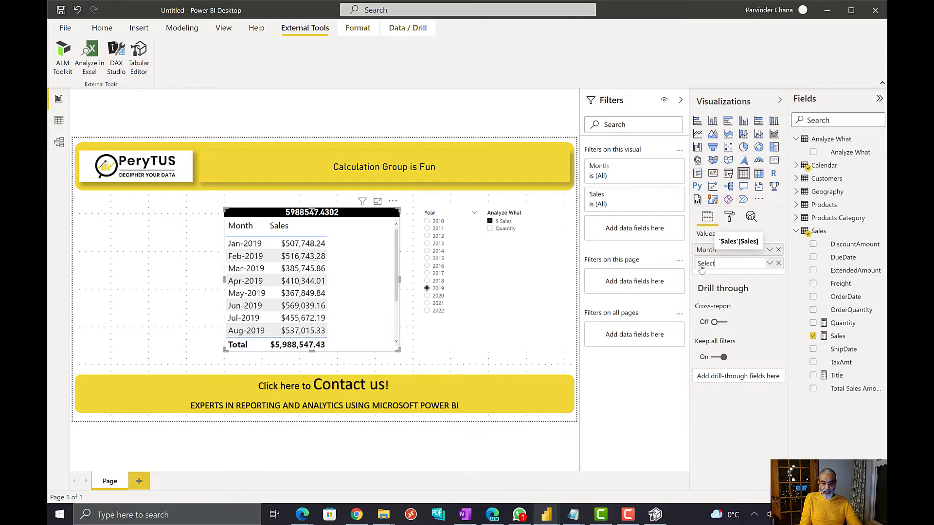
text(ed Measure)
key(Return)
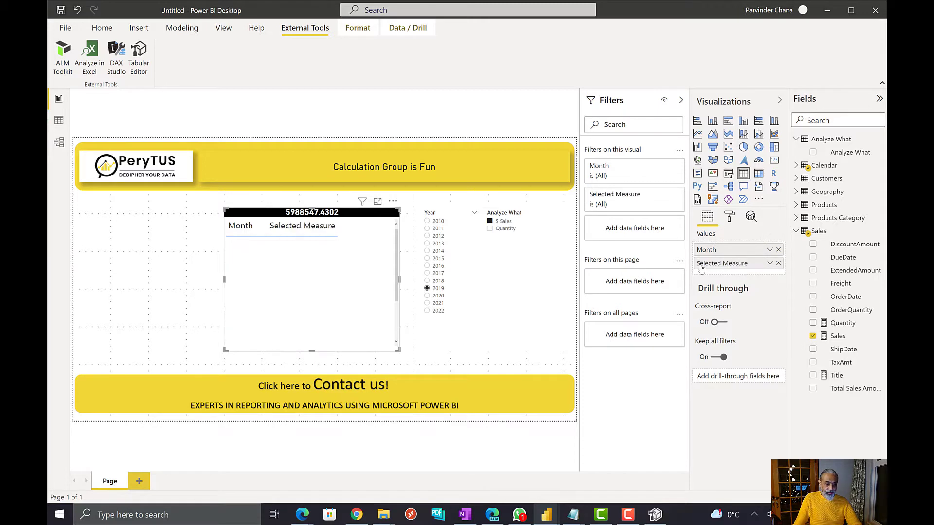
click(500, 229)
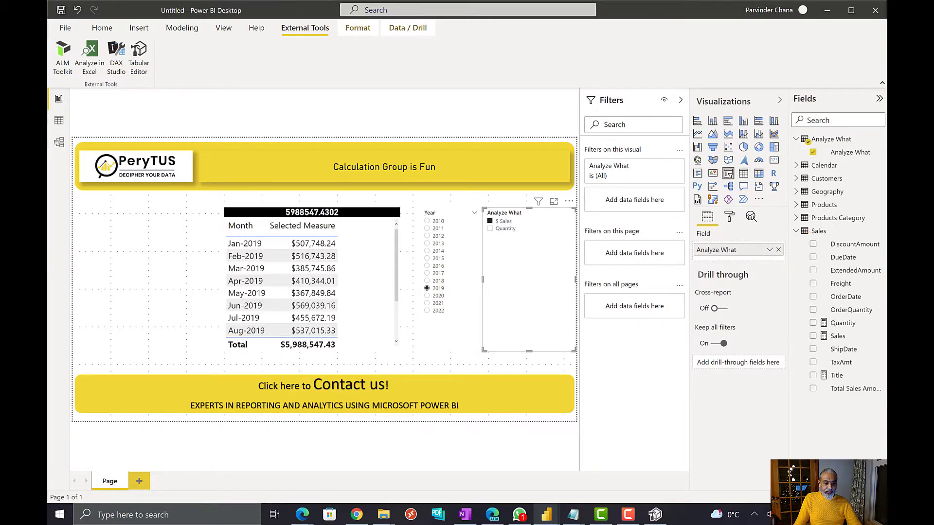
Convert the monthly table to a matrix with Analyze What as its columns, and clear the Analyze What slicer selection.
click(363, 277)
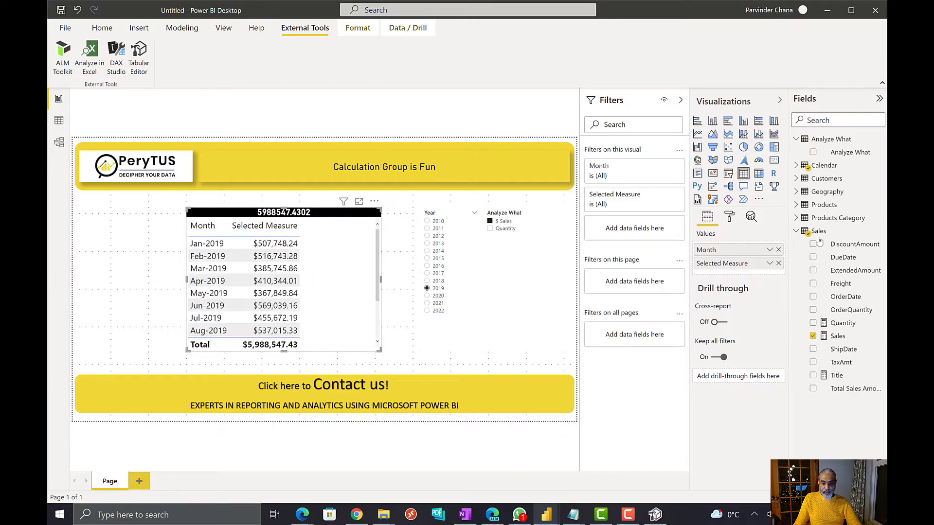
click(760, 174)
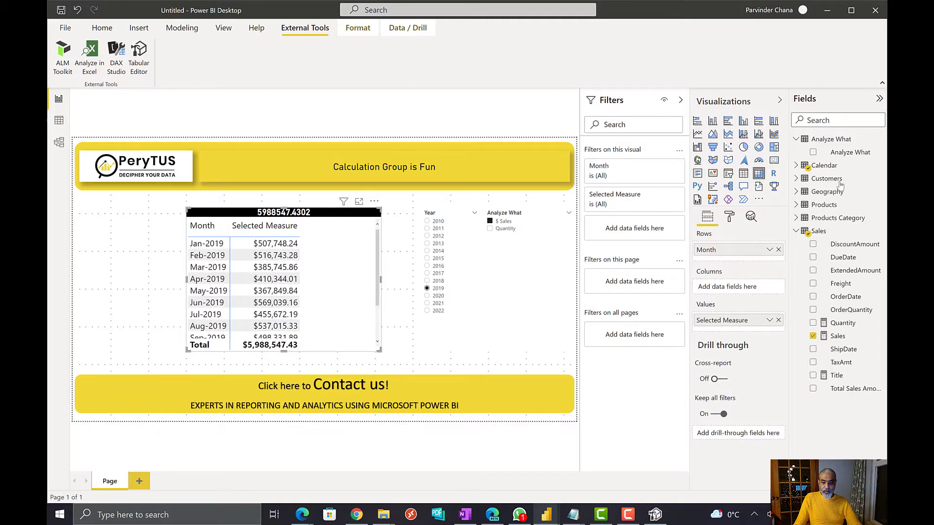
drag(855, 151, 747, 289)
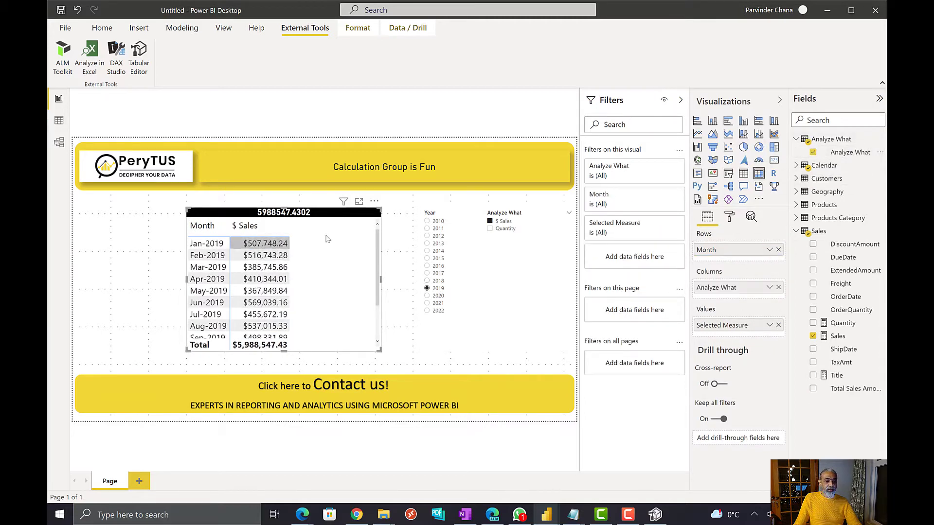
click(524, 240)
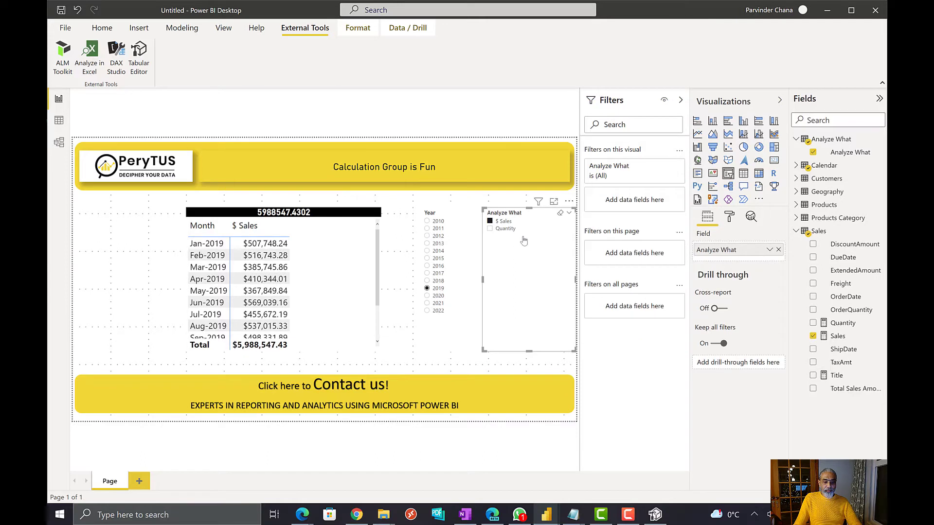
click(560, 214)
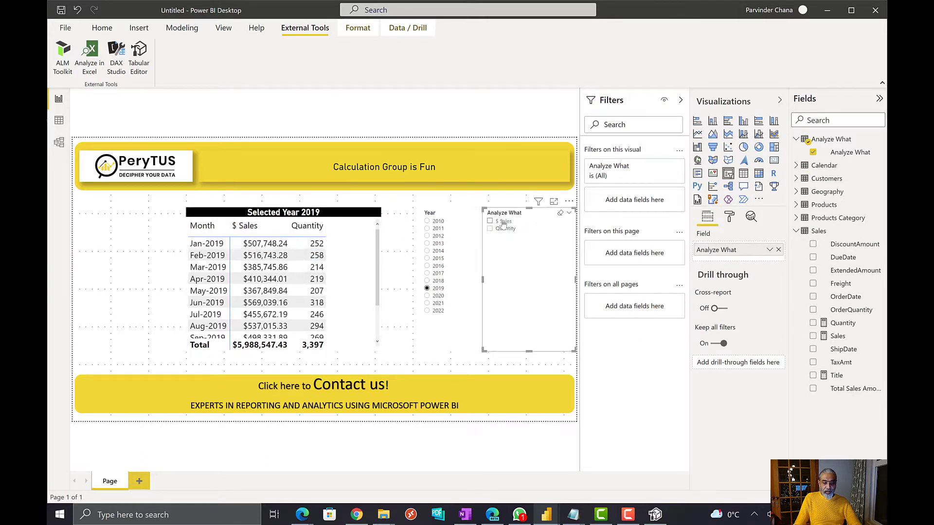
Try $ Sales, Quantity and no selection in the Analyze What slicer to check the matrix's columns and title.
click(503, 222)
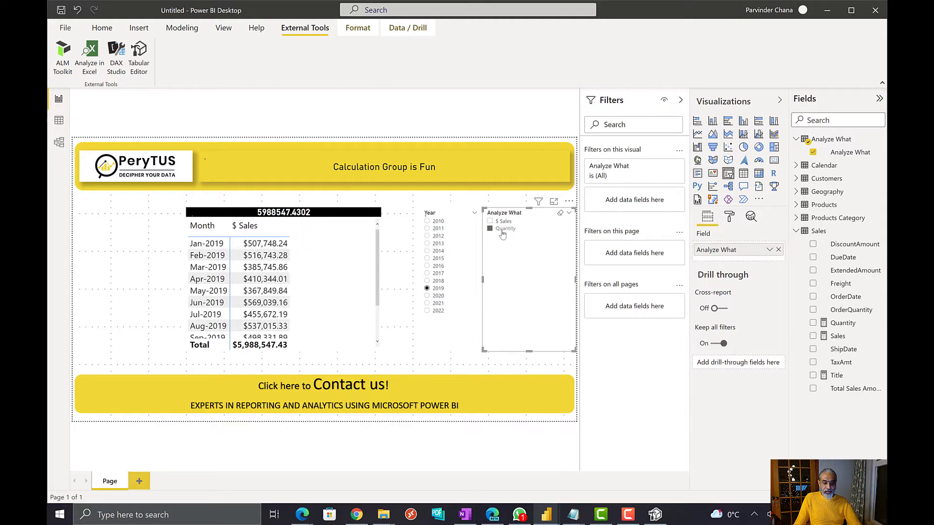
click(502, 231)
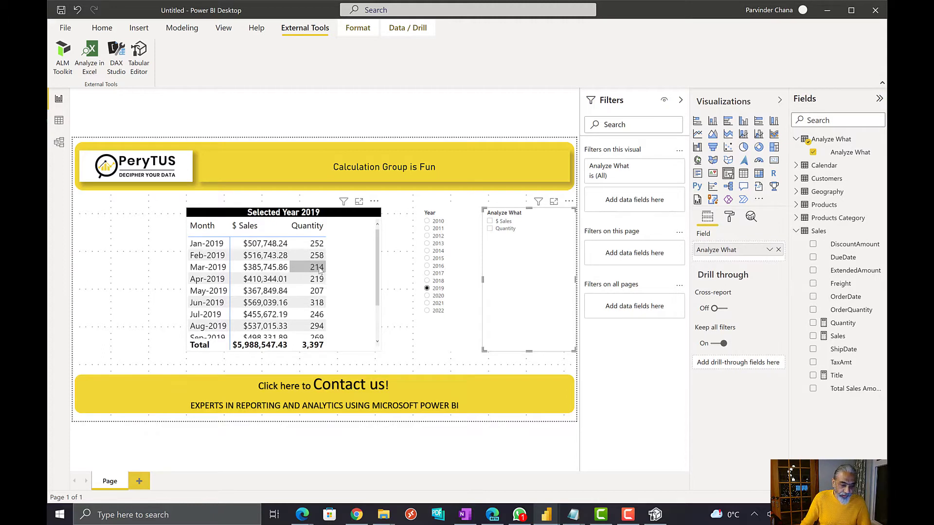
click(510, 231)
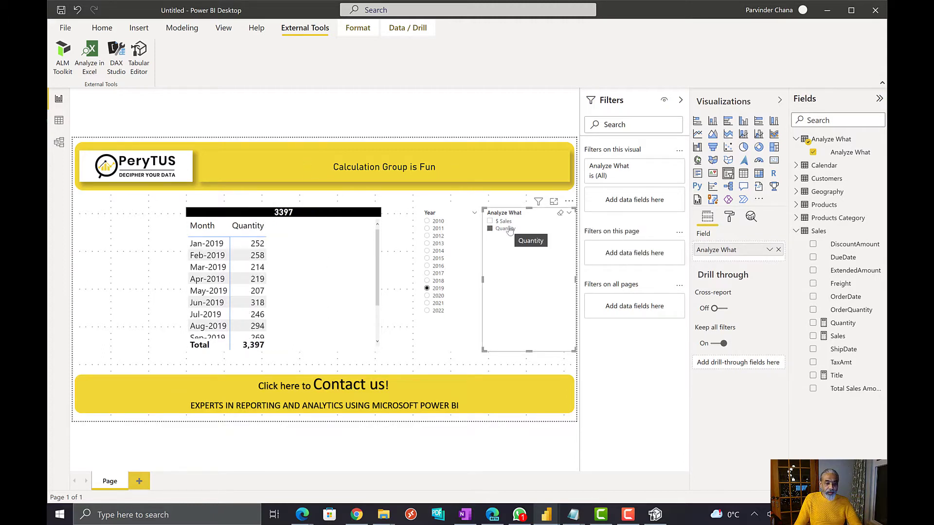
click(498, 229)
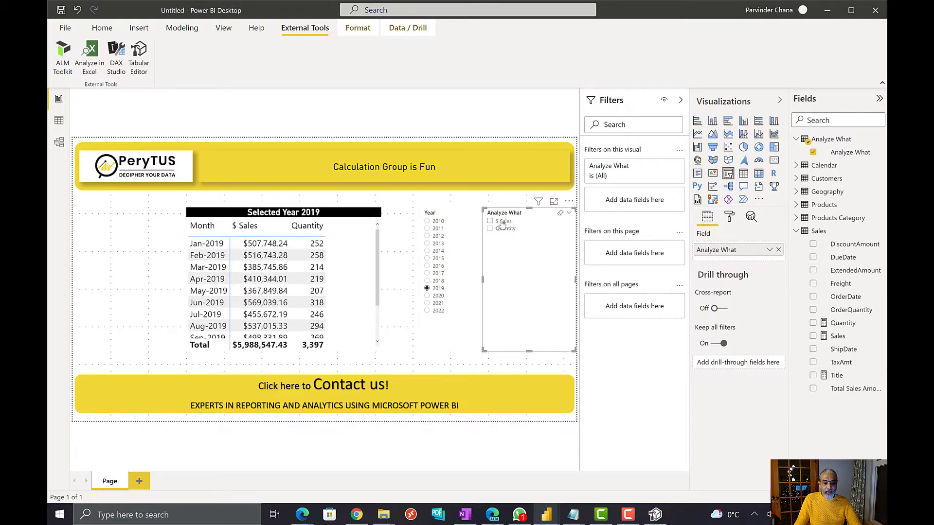
click(503, 222)
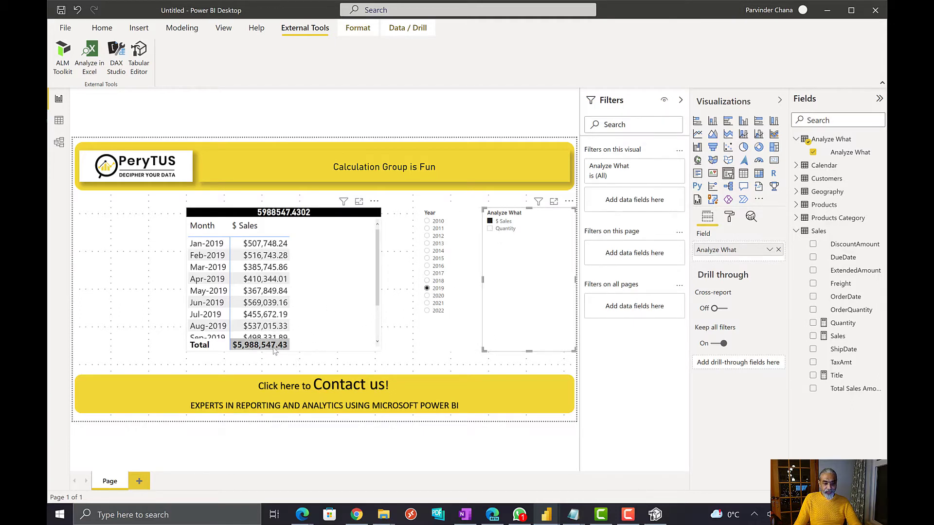
click(501, 228)
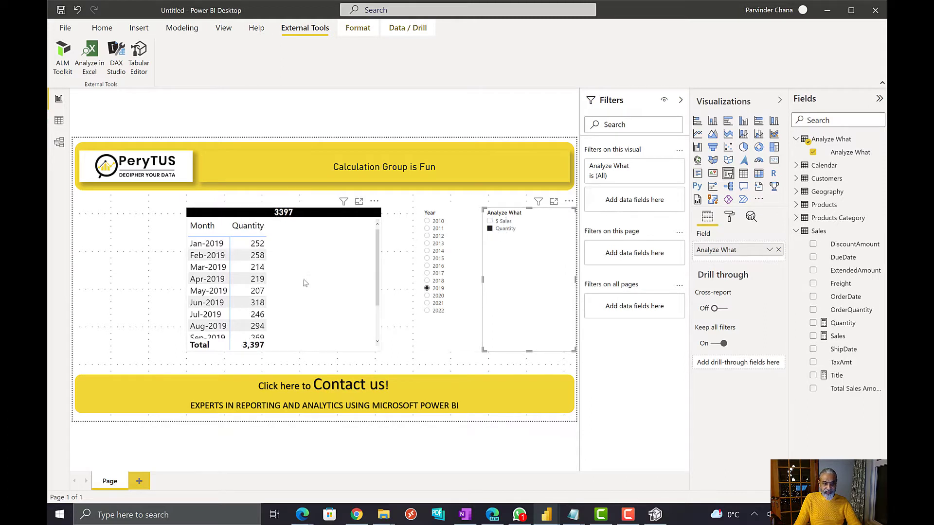
click(507, 229)
click(506, 229)
click(506, 229)
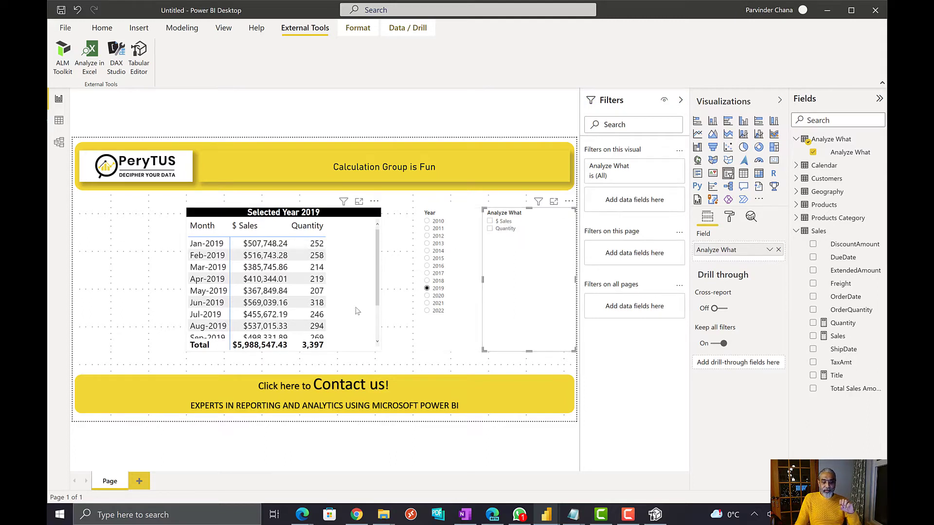
Switch to Tabular Editor and examine the expressions of the $ Sales and Quantity calculation items.
click(667, 516)
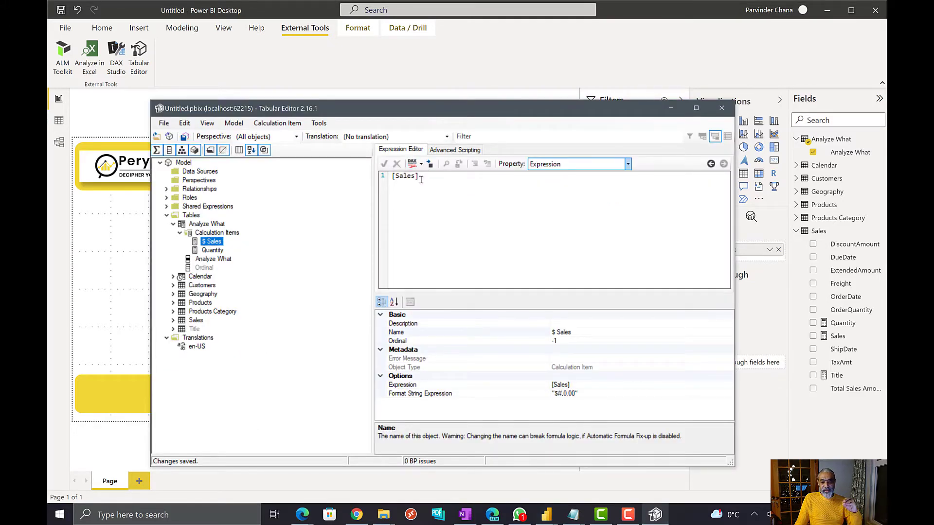
drag(419, 176, 370, 184)
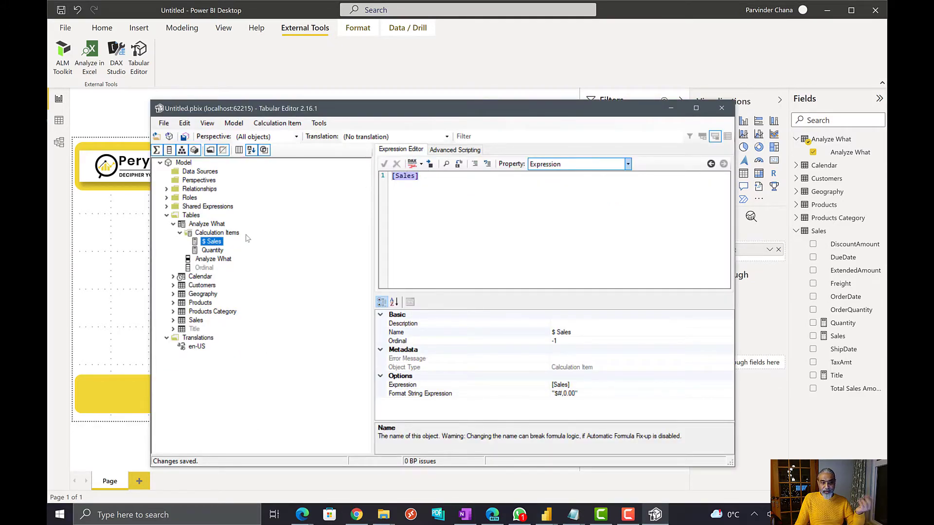
click(212, 250)
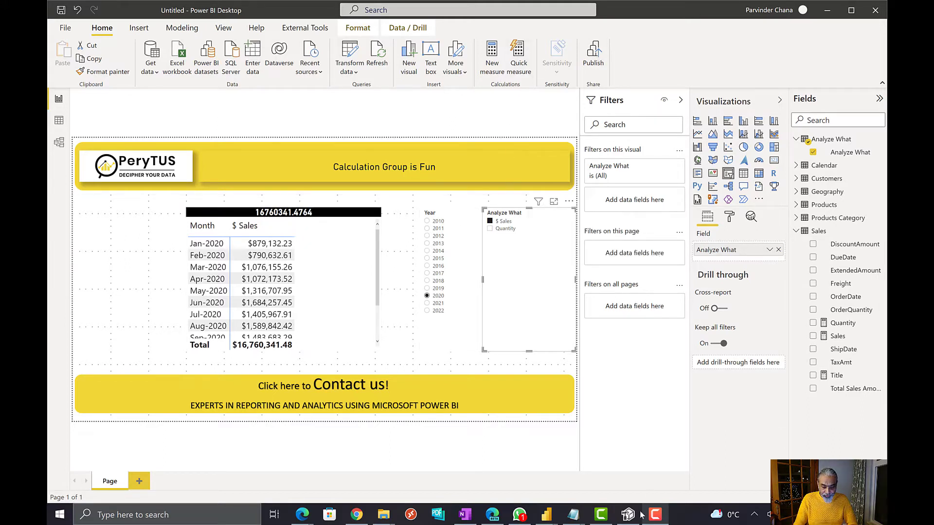
In Tabular Editor, change the $ Sales expression to IF ( NOT SELECTEDMEASURENAME () = "Title" [Sales], [Title] ), save it and check the report in Power BI Desktop.
mouse_move(630, 517)
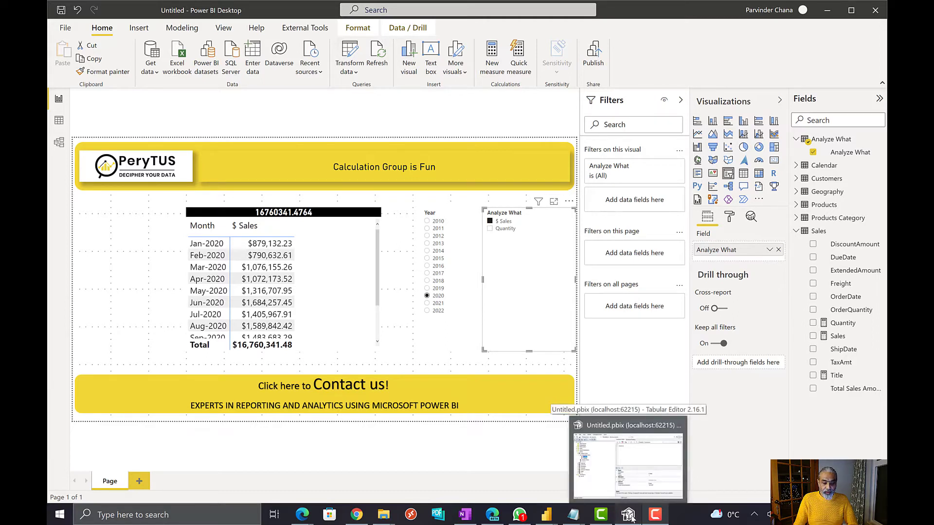
click(631, 516)
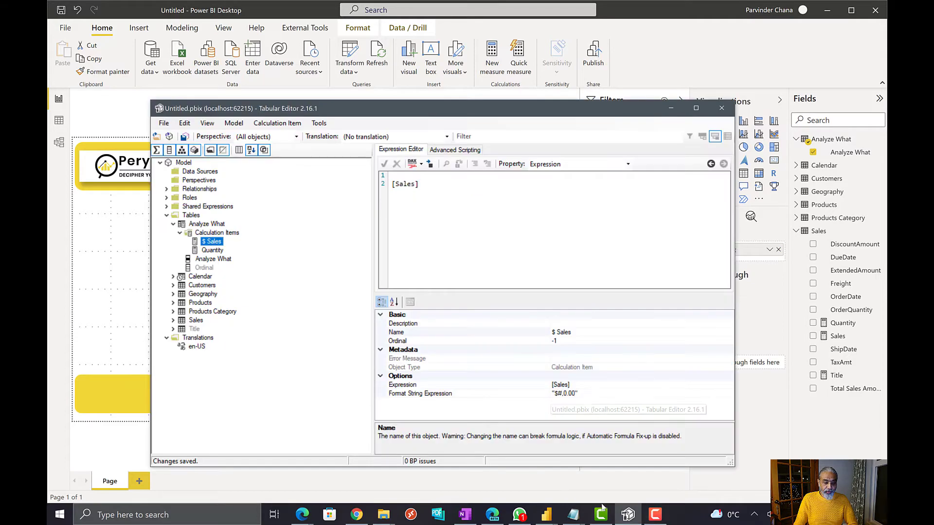
click(398, 193)
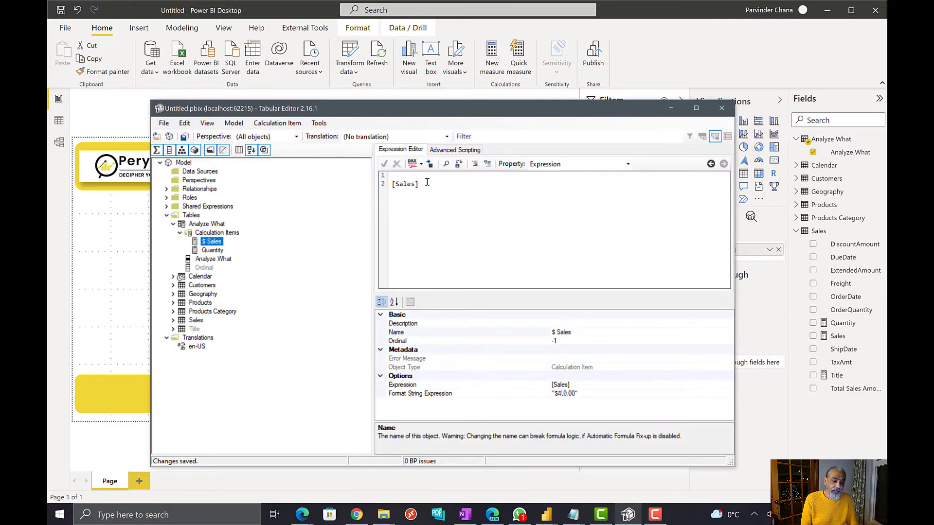
key(Return)
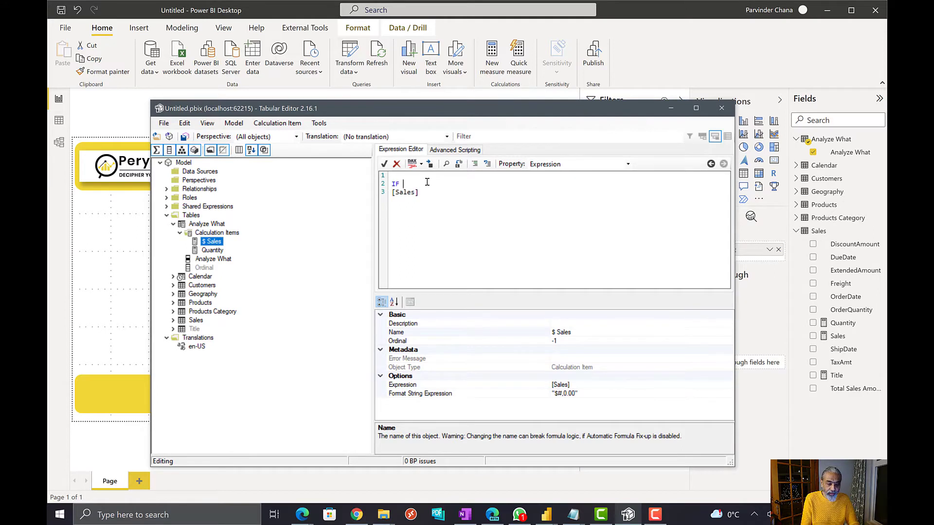
text(IF ( NOT SELECTEDMEAS)
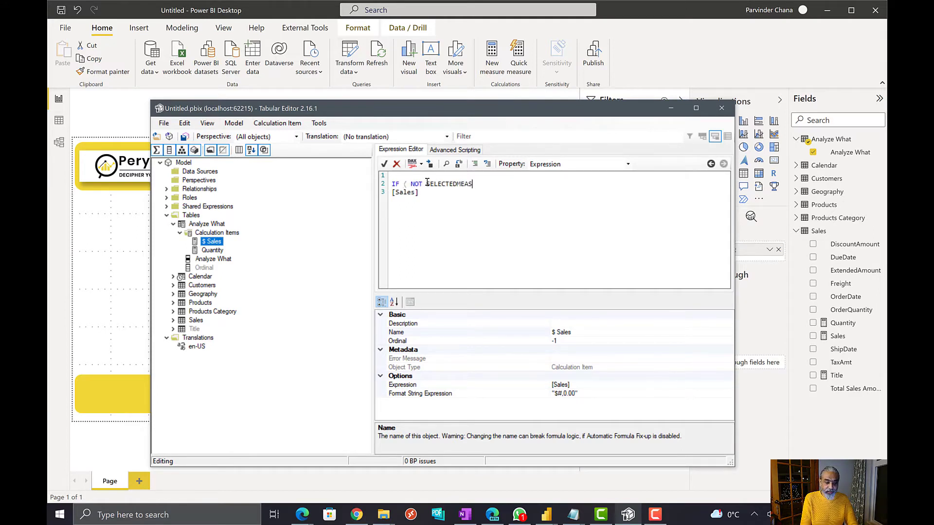
text(SURENAME ()
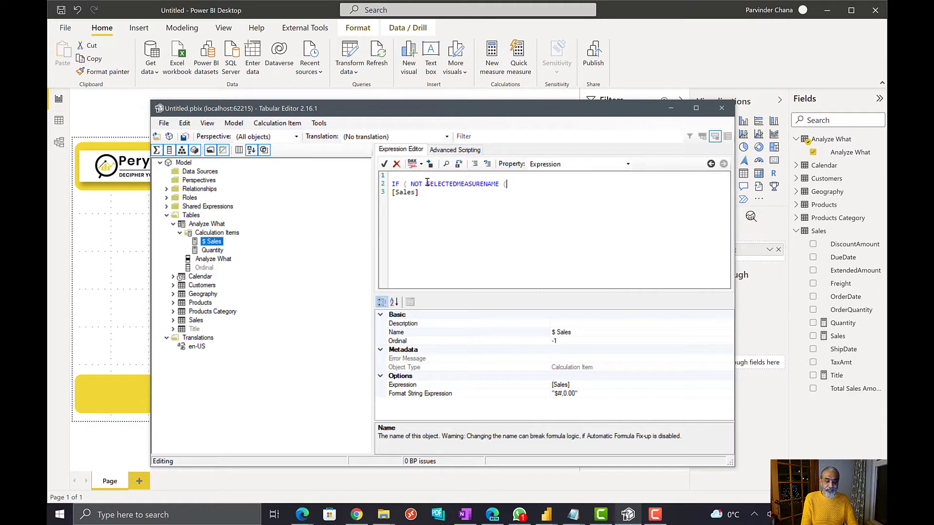
text() = "Ti)
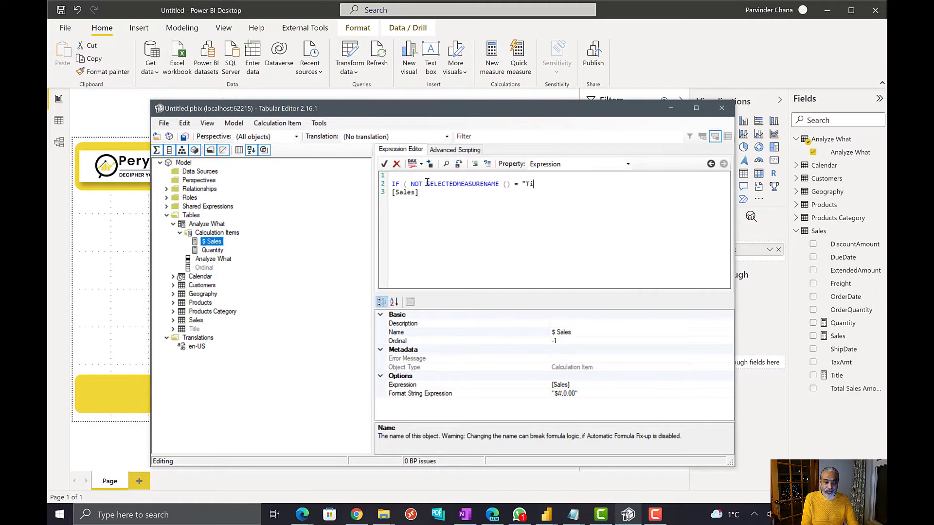
text(tle")
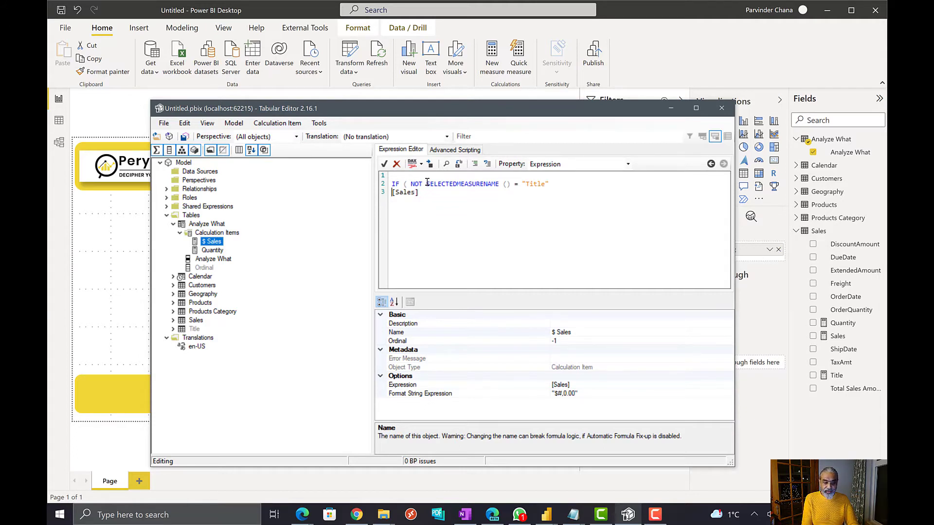
key(Tab)
text(Title)
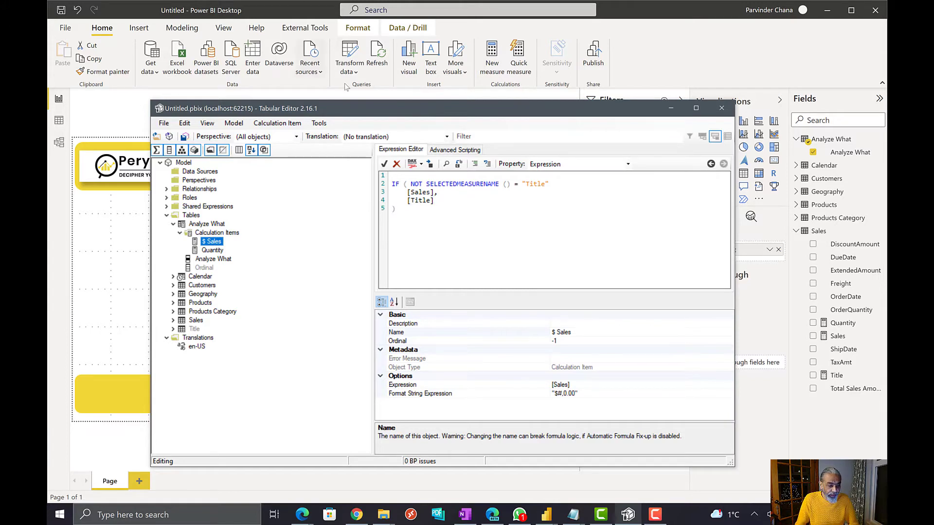
click(184, 137)
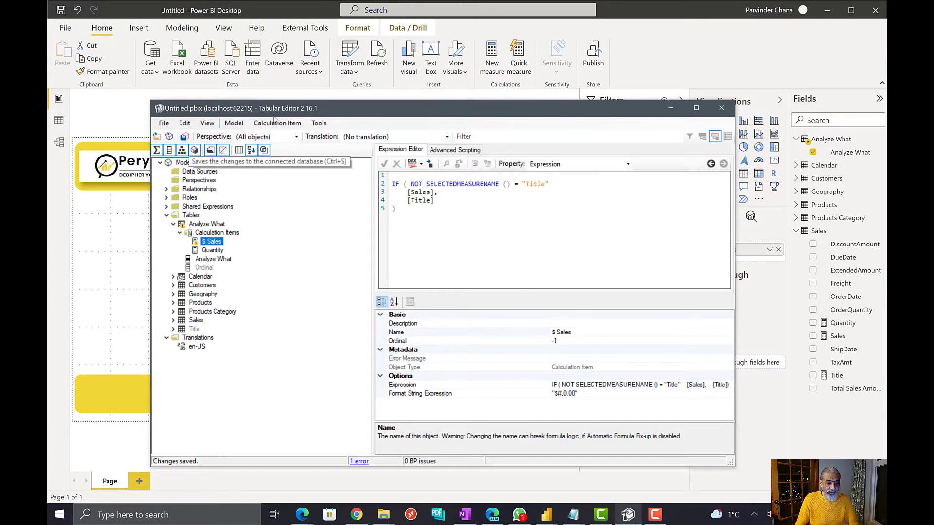
click(714, 51)
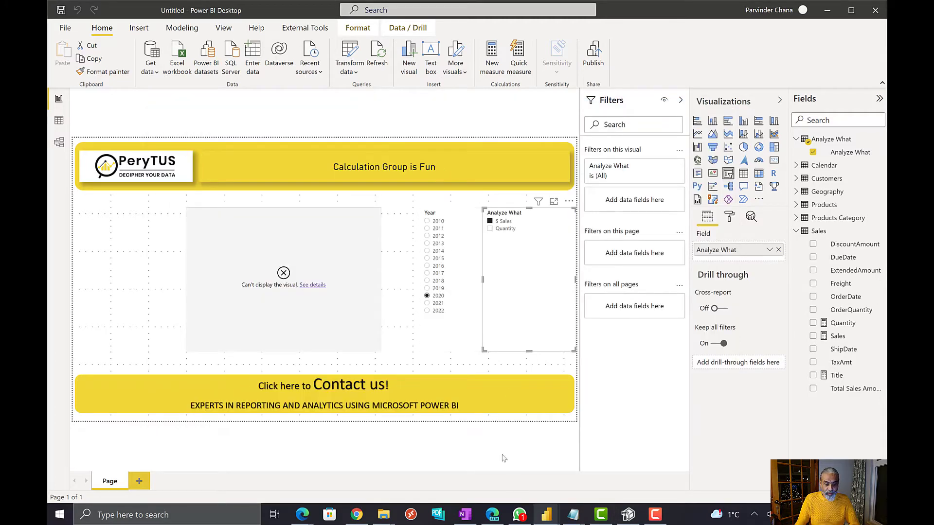
Back in Tabular Editor, add a comma after "Title" in the $ Sales item's expression and save the changes to the model.
click(628, 514)
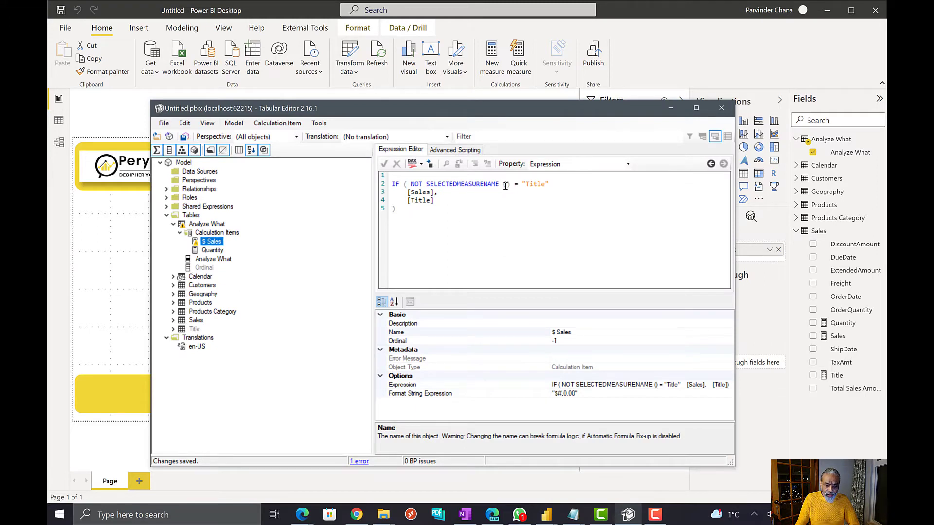
text(,)
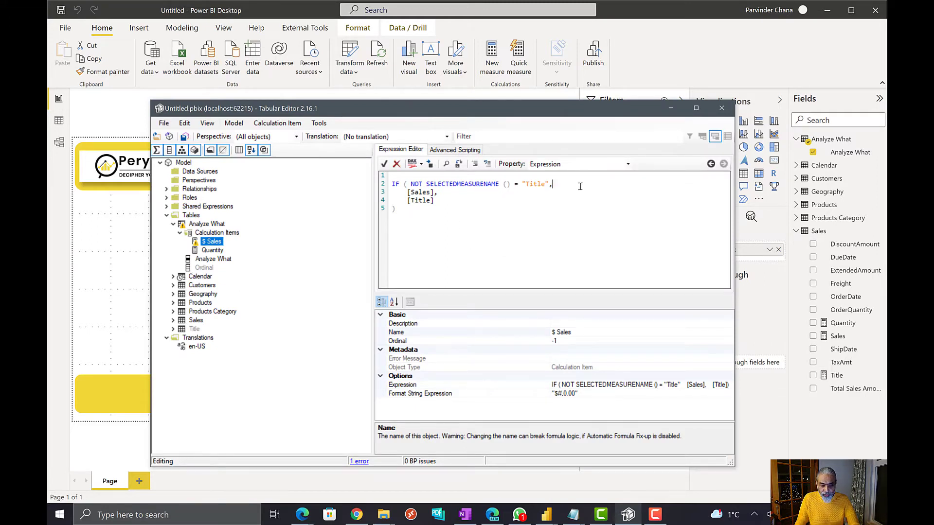
click(185, 137)
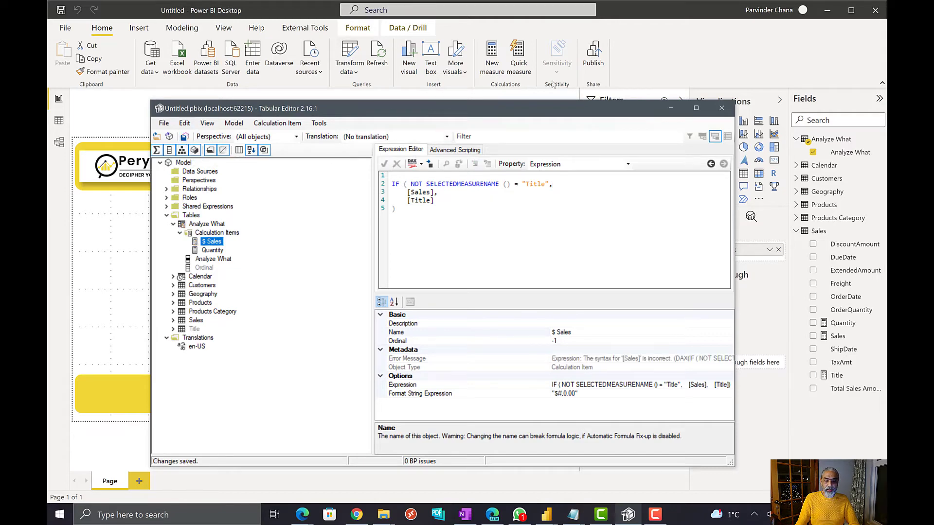
Return to Power BI Desktop and select 2019, 2021 and 2020 in the Year slicer to check the matrix title.
click(619, 52)
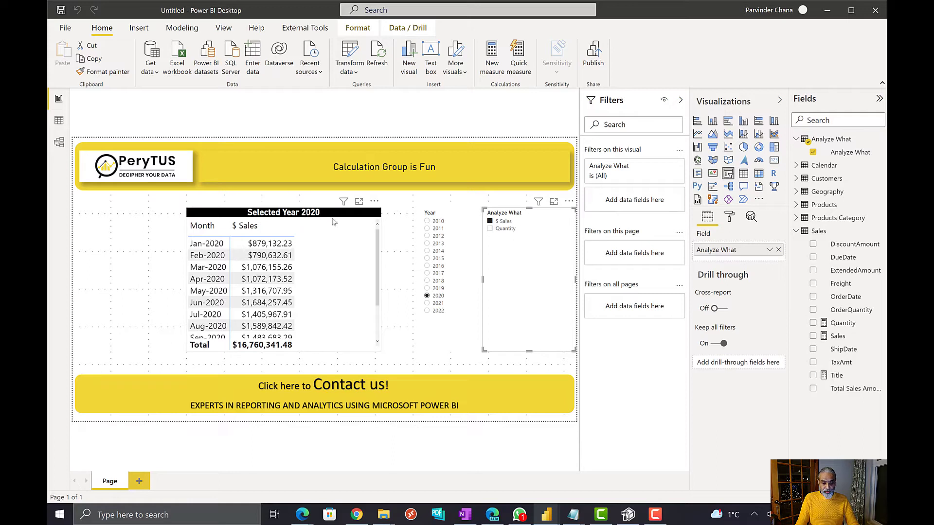
click(436, 289)
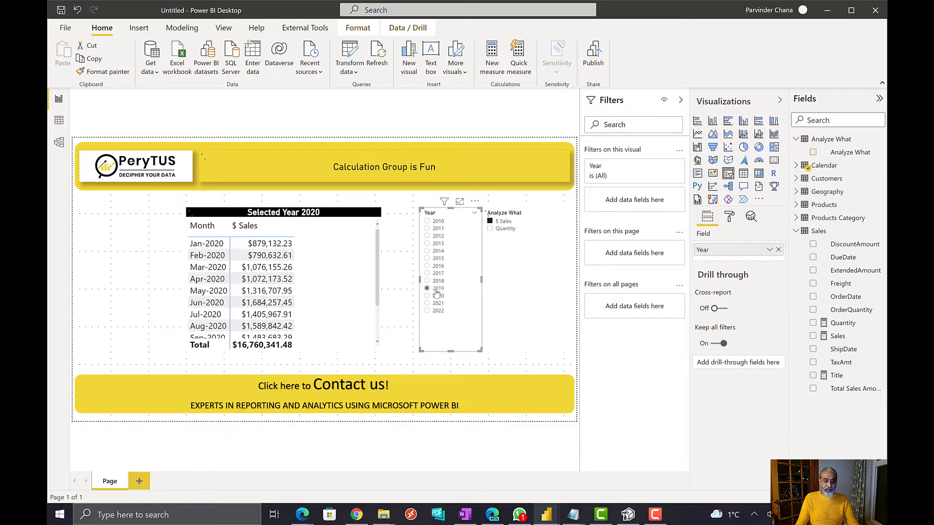
click(436, 303)
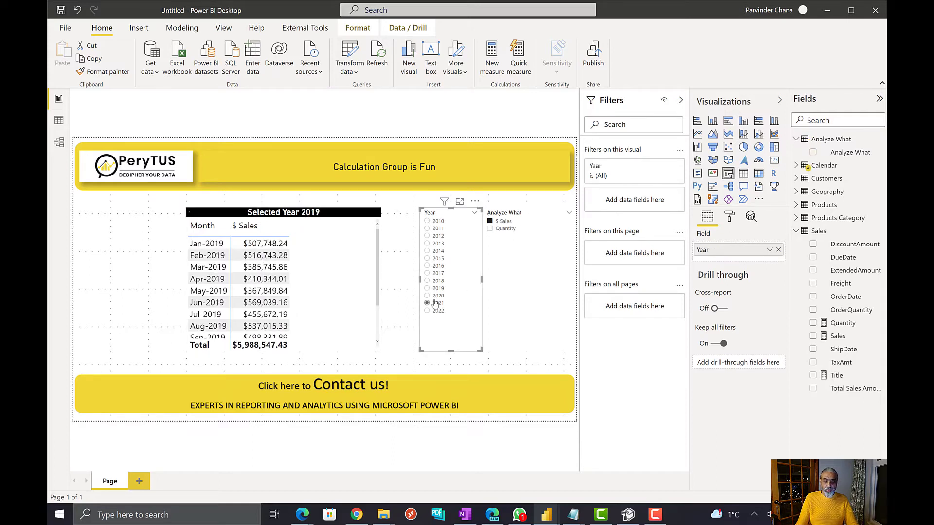
click(437, 296)
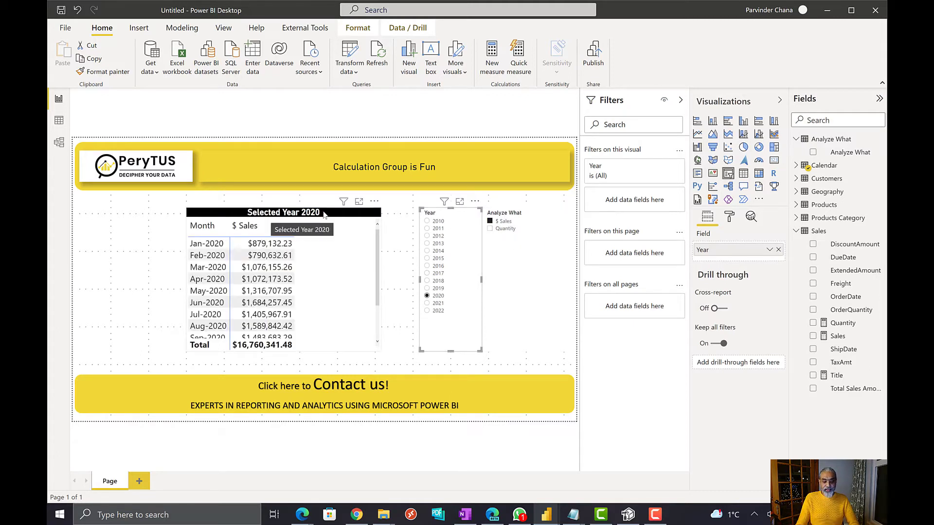
Select Quantity in the Analyze What slicer and clear it again to check the matrix's title and columns.
click(505, 229)
click(505, 230)
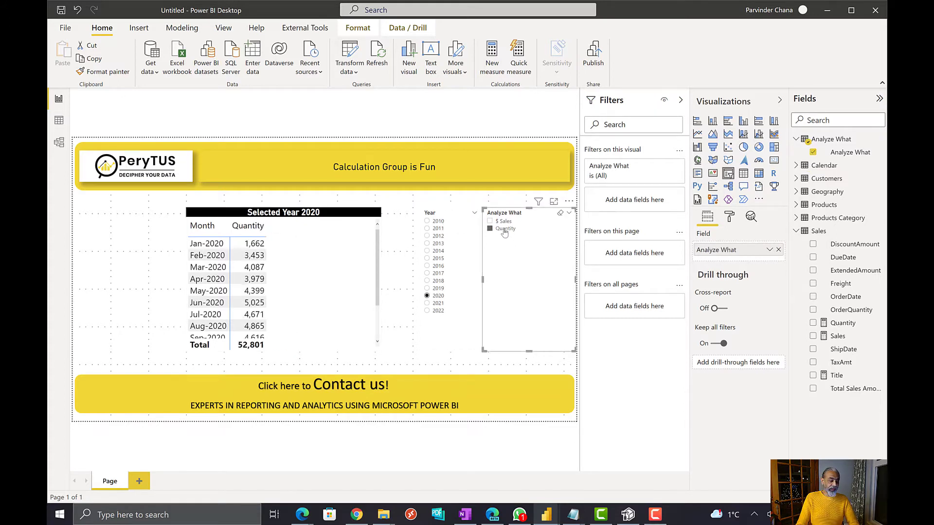
click(505, 230)
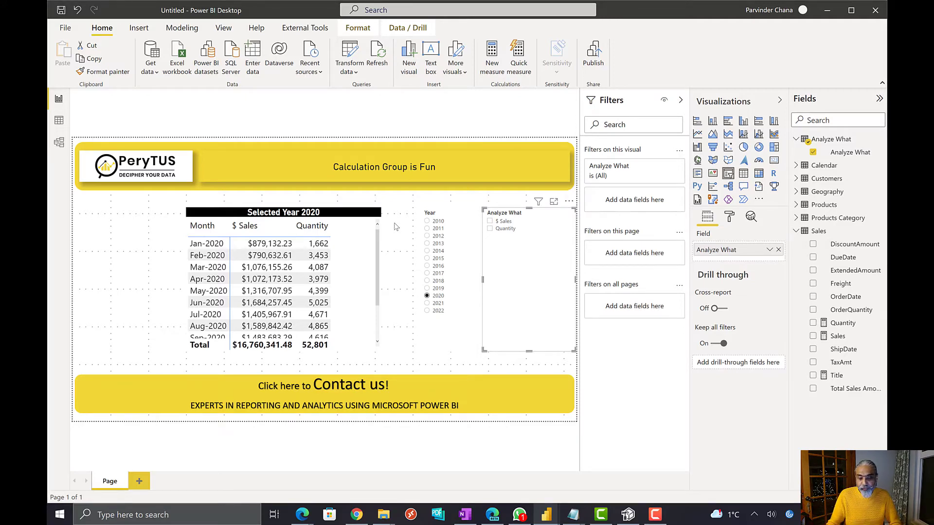
Rename the Title measure in the Sales table to Title Year, dismissing the antivirus notification.
click(833, 375)
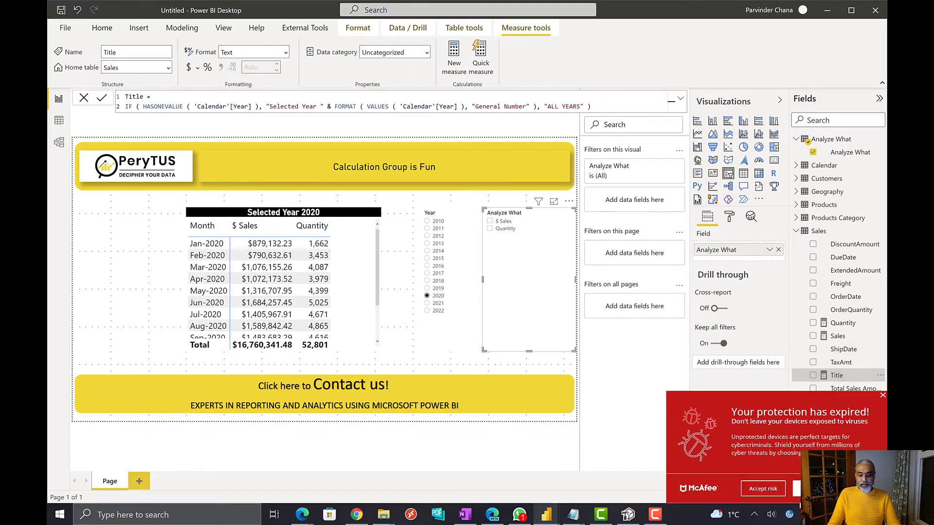
click(761, 490)
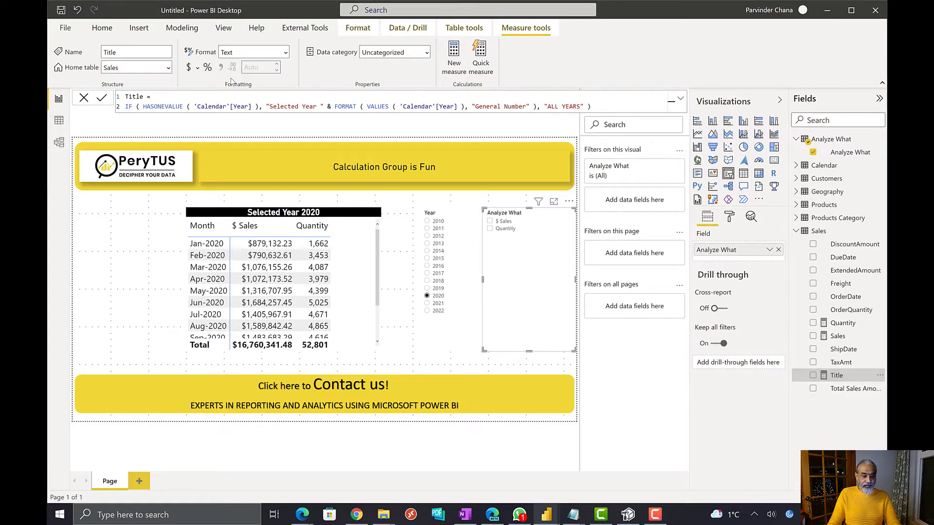
click(148, 97)
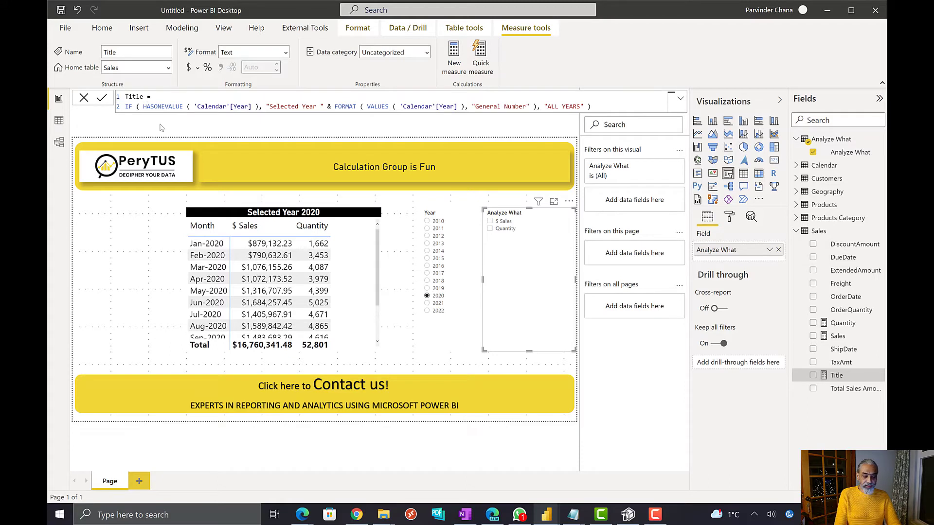
text(for Year)
key(BackSpace)
key(BackSpace)
key(BackSpace)
key(BackSpace)
key(BackSpace)
key(BackSpace)
key(BackSpace)
key(BackSpace)
text(Year)
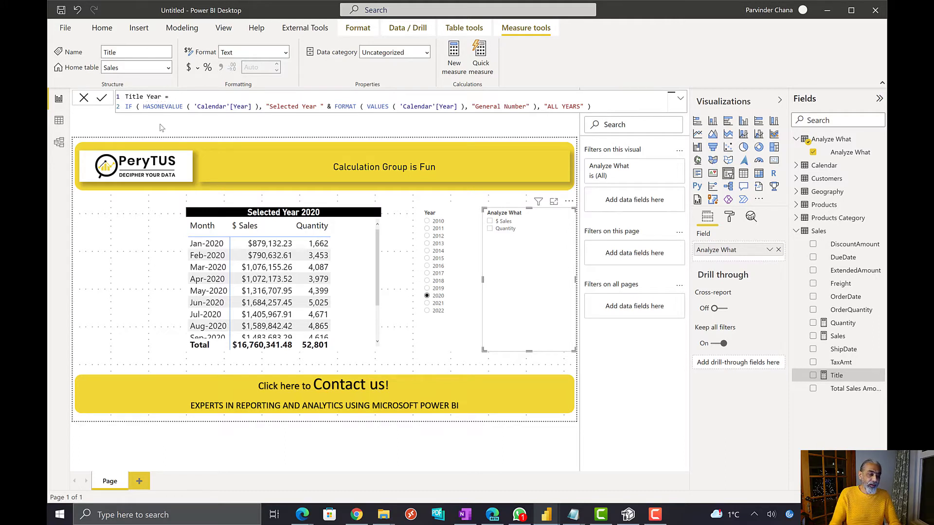
key(Return)
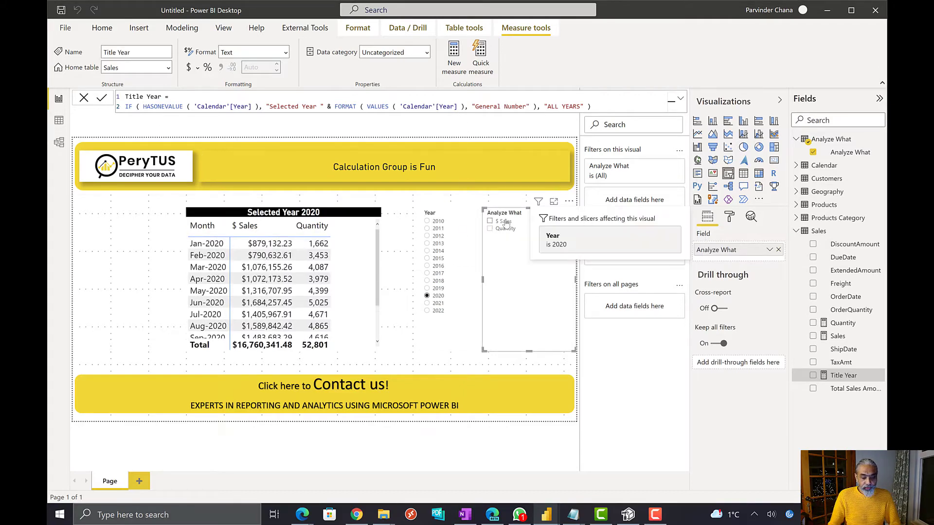
Select $ Sales and then Quantity in the Analyze What slicer to check the matrix title with the renamed measure.
click(506, 223)
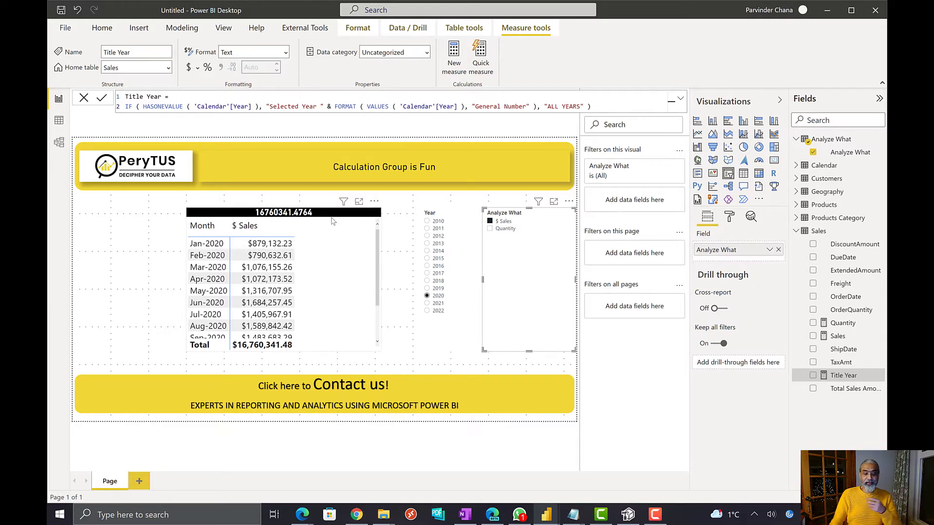
click(509, 231)
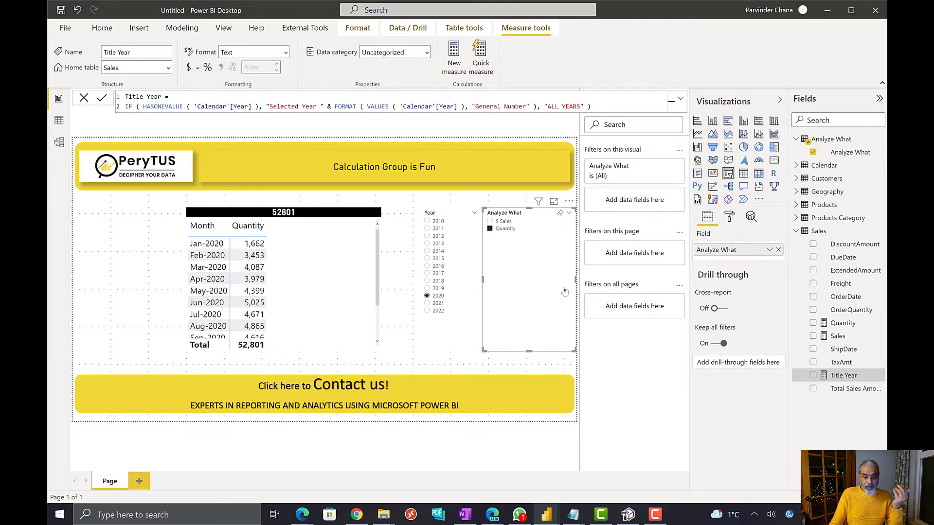
Switch to Tabular Editor and start editing the $ Sales calculation item's expression.
click(628, 514)
right_click(627, 514)
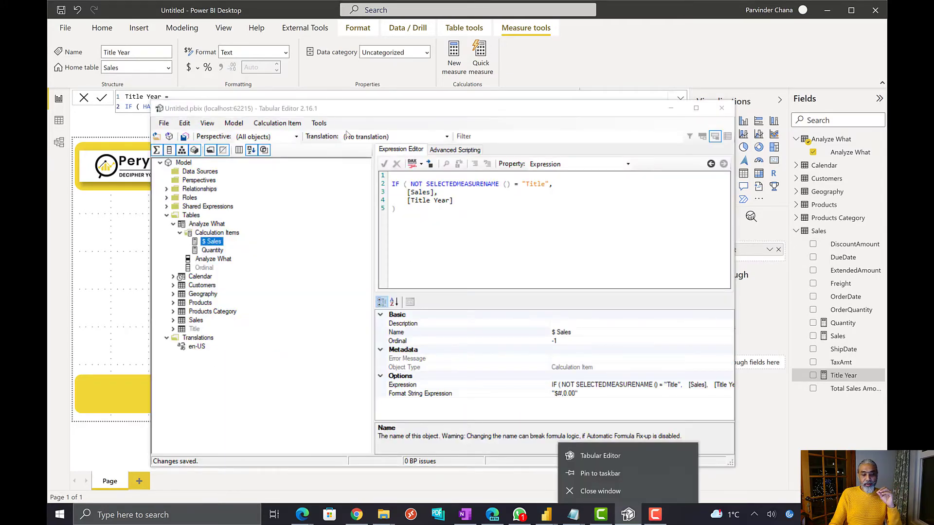
click(600, 272)
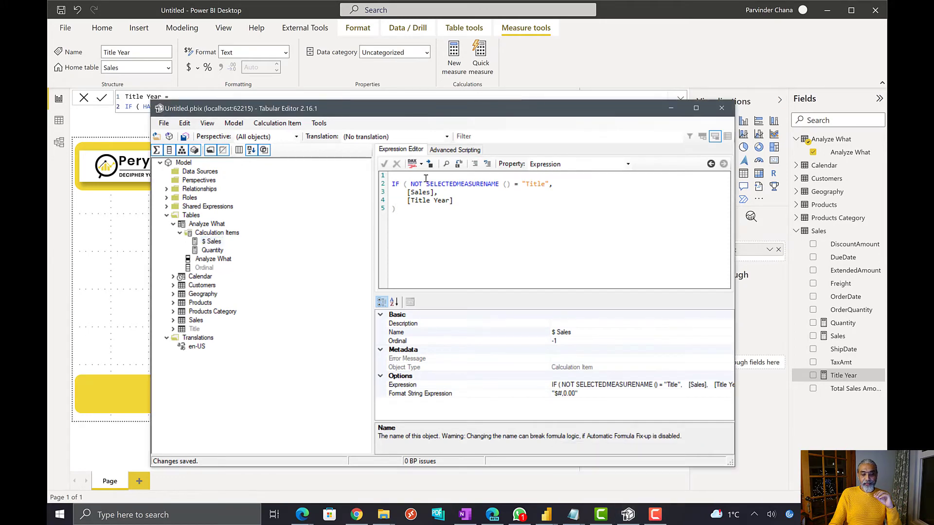